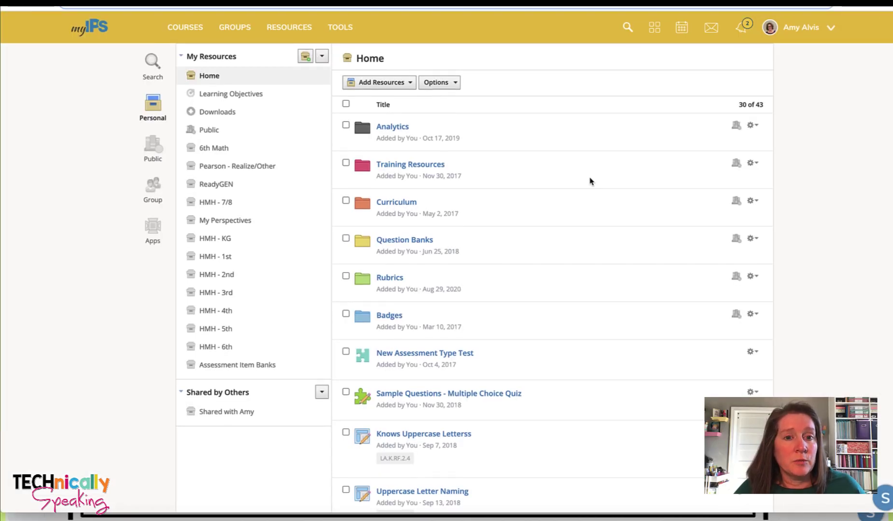
Step: Add a new rubric resource titled 'Writing Rubric'
{"action": "left_click", "coordinate": [370, 84]}
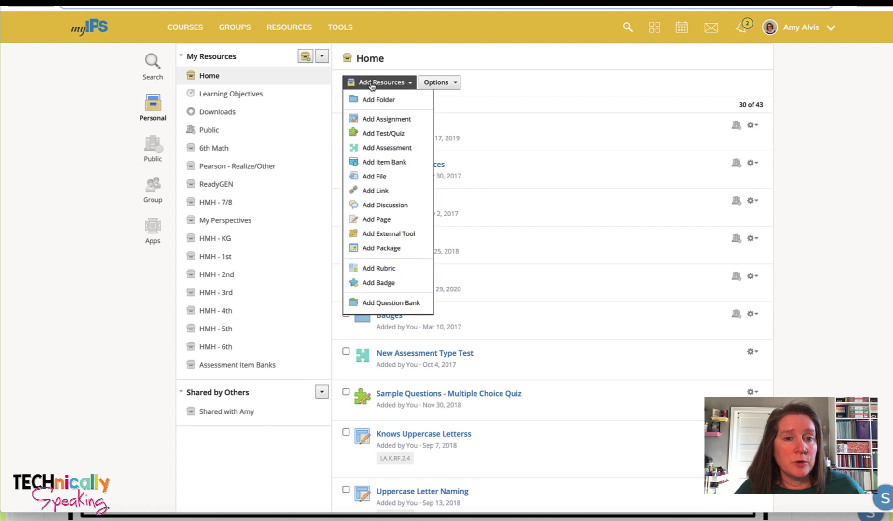
{"action": "left_click", "coordinate": [383, 274]}
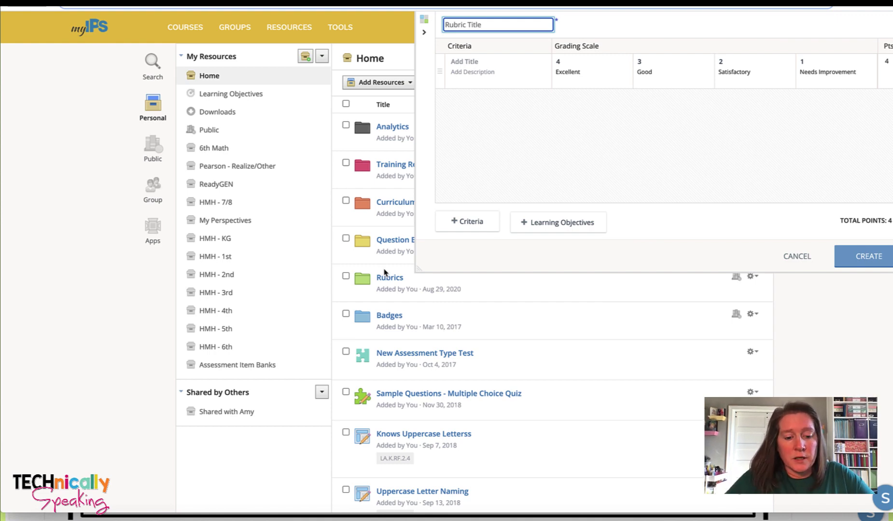
{"action": "type", "text": "Writing"}
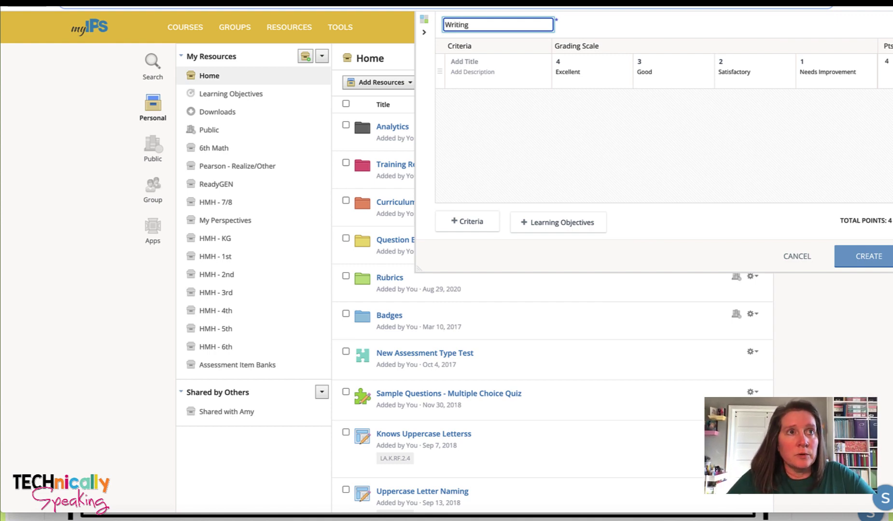
{"action": "type", "text": " Rubric"}
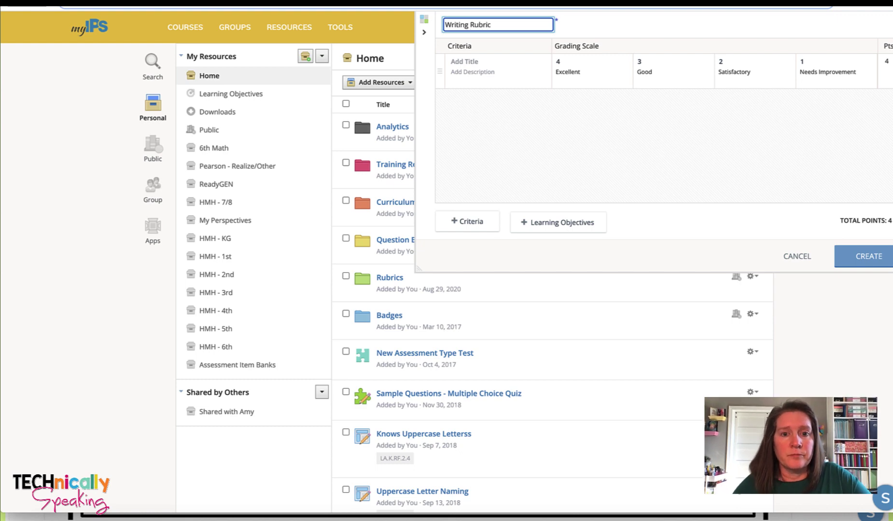
Step: Add a 'Handwriting' criterion and change its grade-4 description from Excellent to 'Awesome'
{"action": "left_click", "coordinate": [468, 62]}
{"action": "type", "text": "H"}
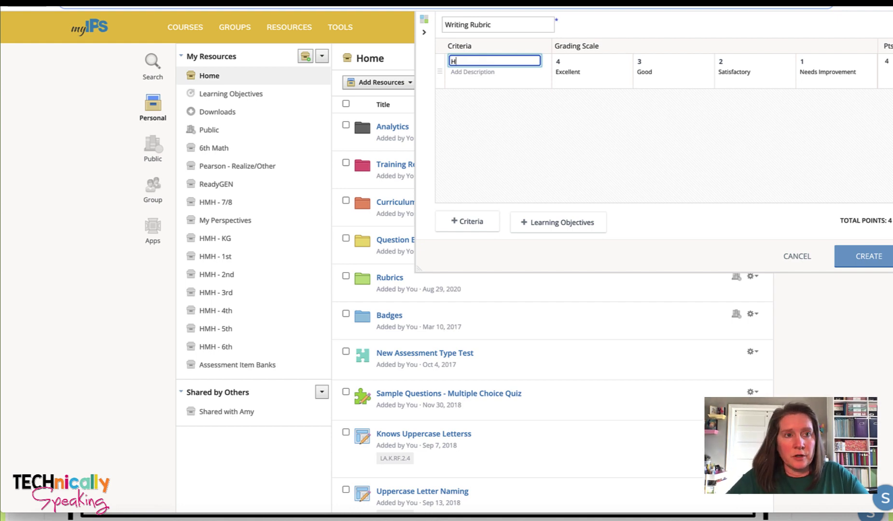
{"action": "type", "text": "andwrit"}
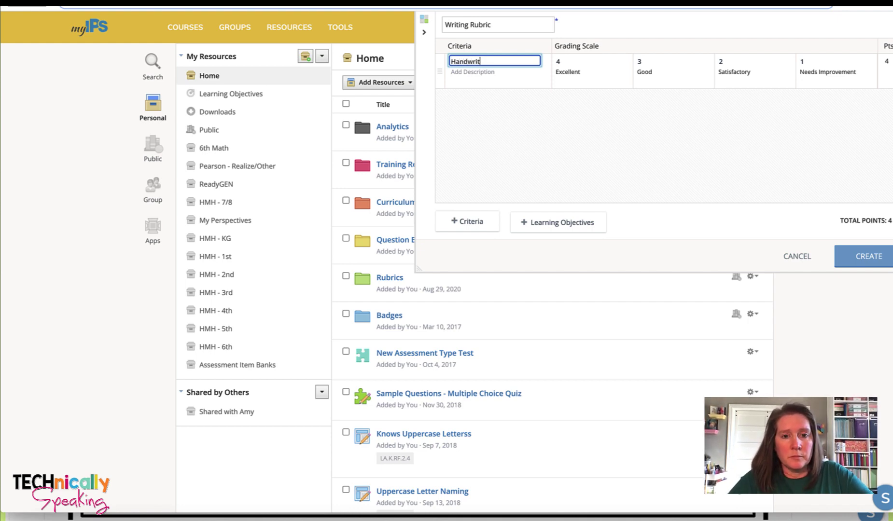
{"action": "type", "text": "ing"}
{"action": "left_click", "coordinate": [577, 73]}
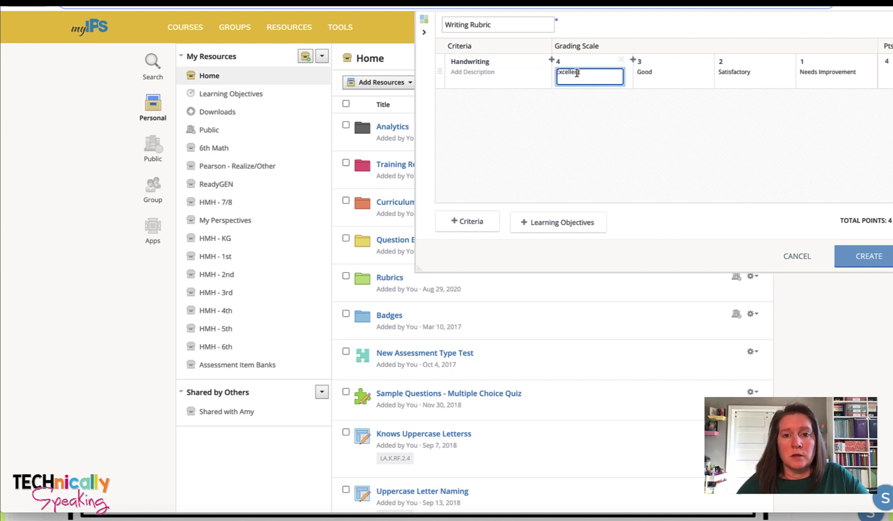
{"action": "double_click", "coordinate": [563, 72]}
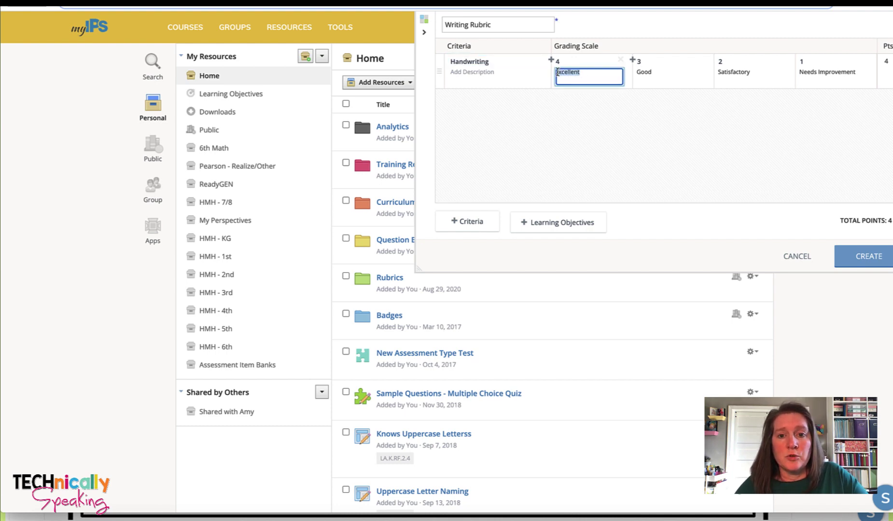
{"action": "type", "text": "Awesome! I formed ALL of my letters neatly!"}
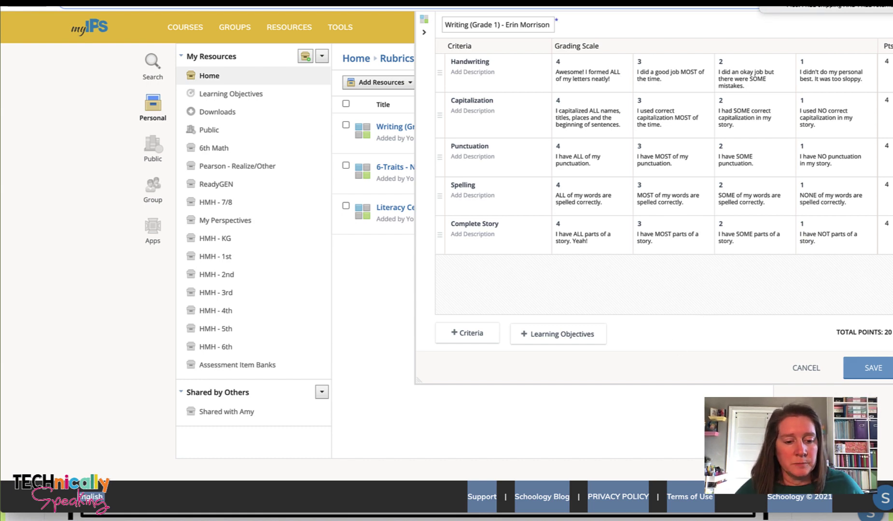
Step: Take a region screenshot covering the whole rubric table
{"action": "key", "text": "super+shift+4"}
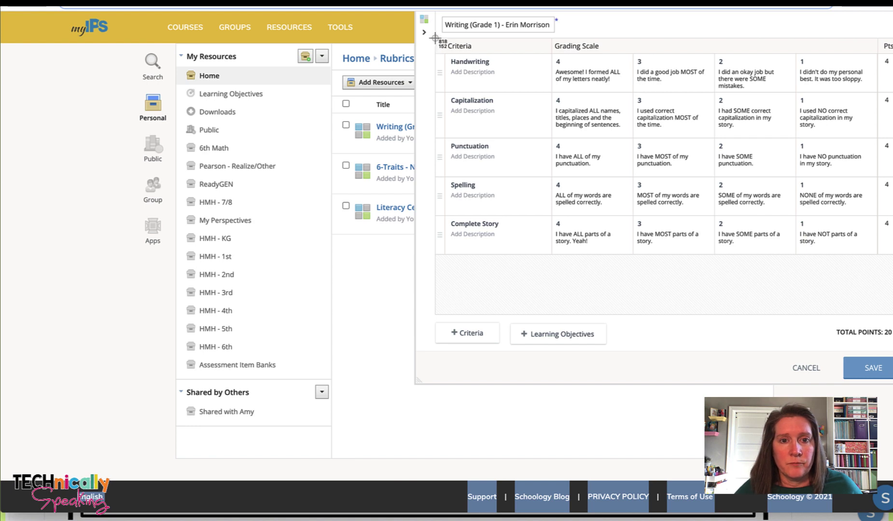
{"action": "left_click_drag", "start_coordinate": [435, 37], "coordinate": [879, 257]}
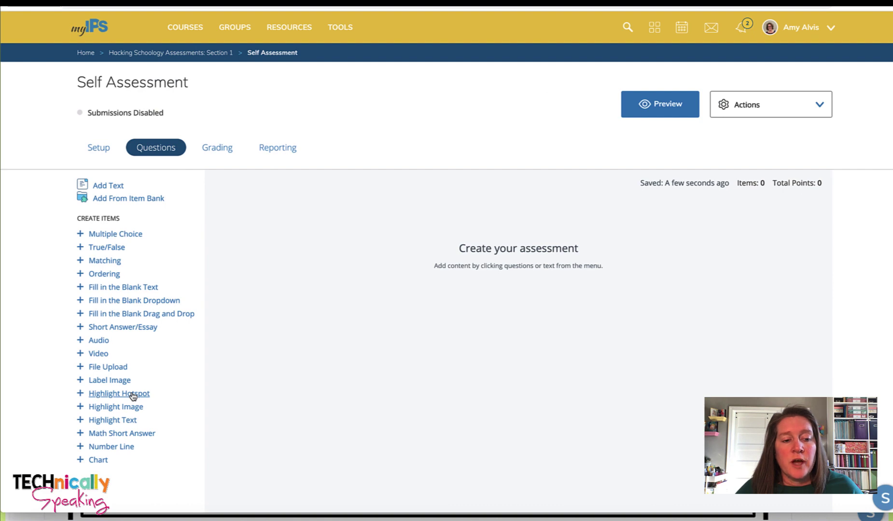
Step: Add a Highlight Hotspot question with image 'Screen Shot 2021-03-03 at 3.24.32 PM'
{"action": "left_click", "coordinate": [133, 394]}
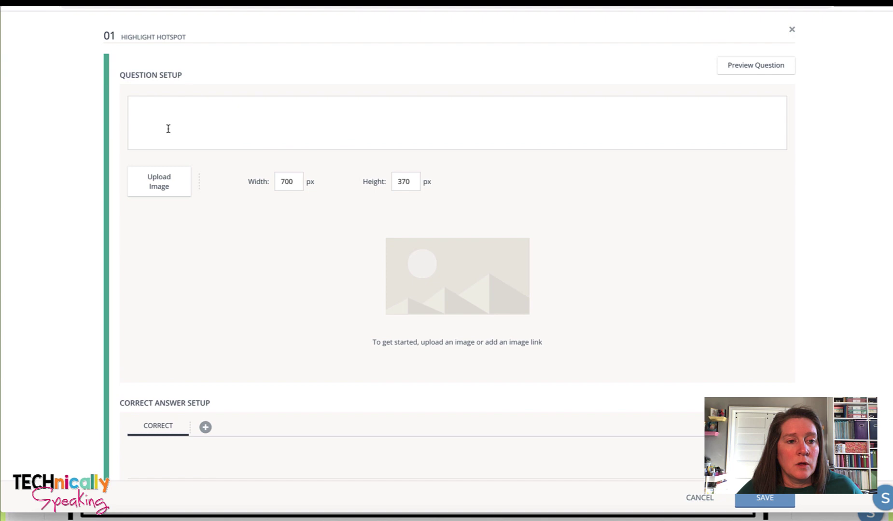
{"action": "left_click", "coordinate": [153, 187]}
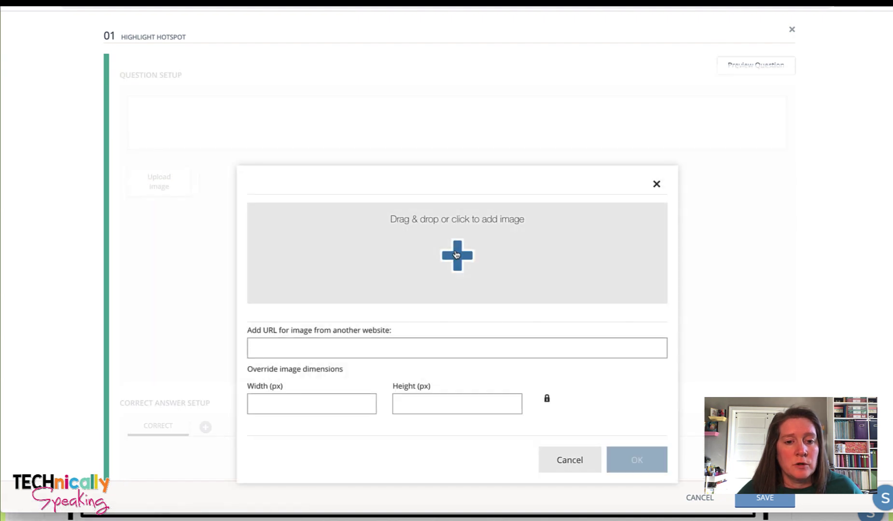
{"action": "left_click", "coordinate": [456, 255]}
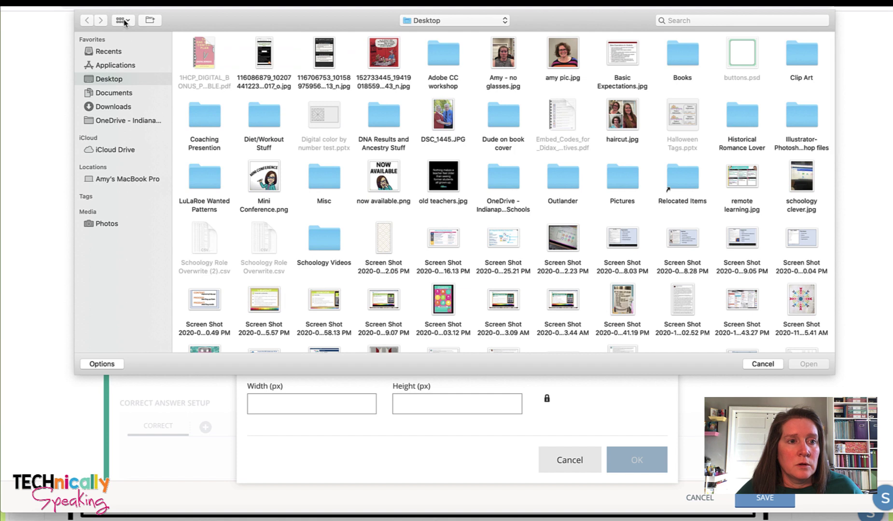
{"action": "left_click", "coordinate": [124, 22]}
{"action": "left_click", "coordinate": [135, 70]}
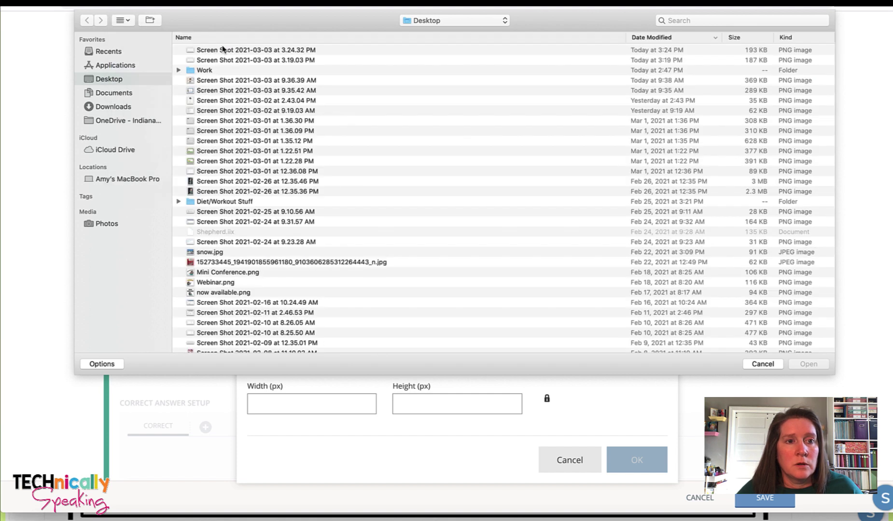
{"action": "left_click", "coordinate": [218, 50]}
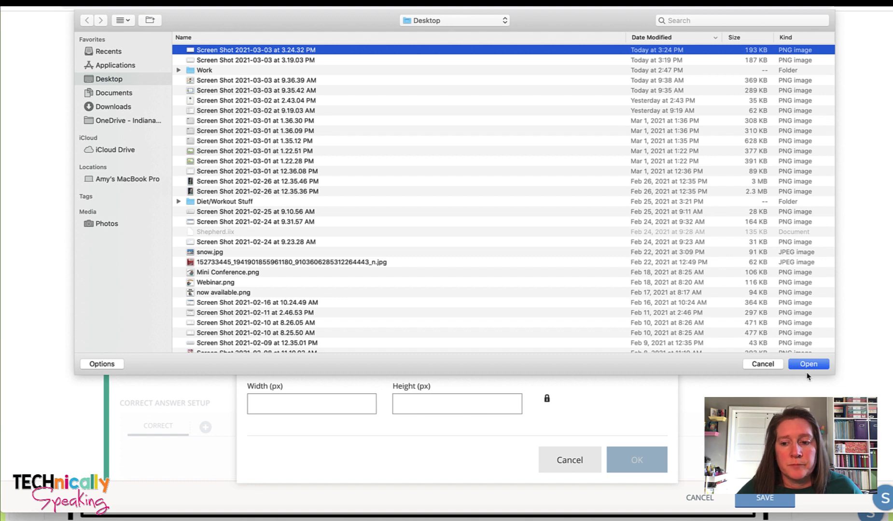
{"action": "left_click", "coordinate": [805, 365]}
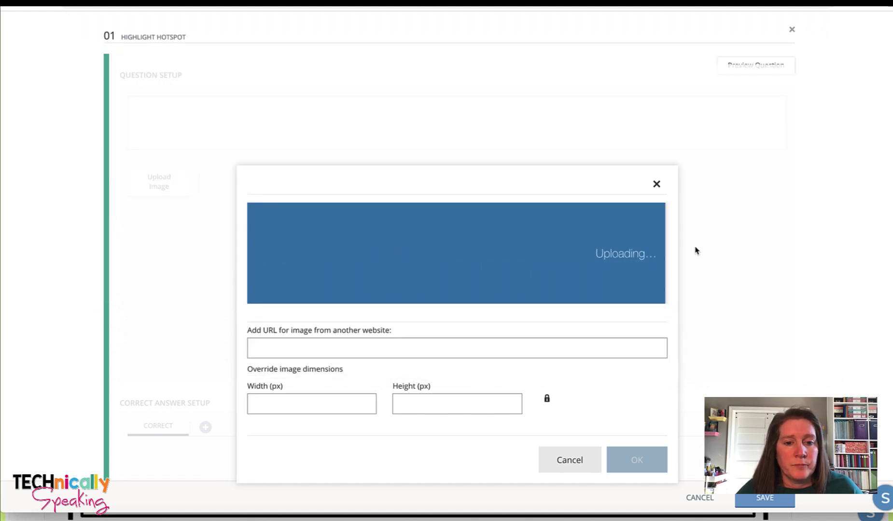
Step: Insert the rubric image and draw a hotspot around the Handwriting grade-4 cell
{"action": "left_click", "coordinate": [636, 432]}
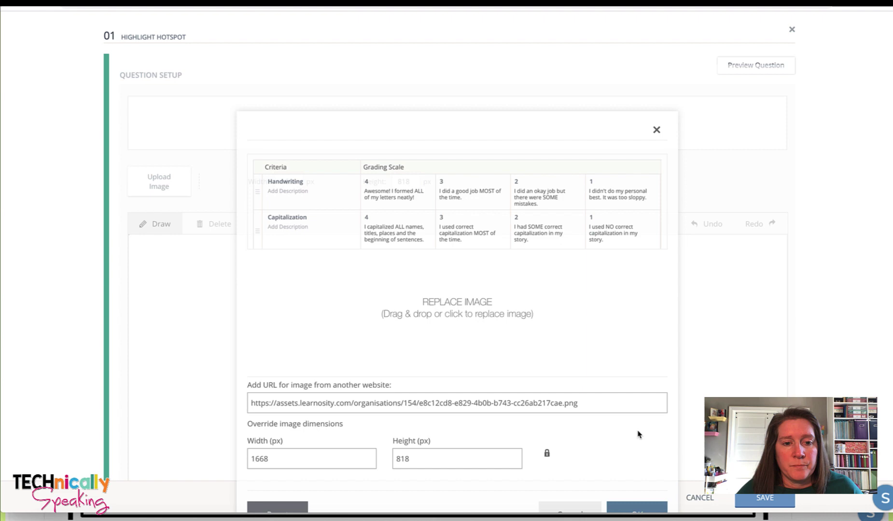
{"action": "scroll", "coordinate": [329, 165], "scroll_direction": "down", "scroll_amount": 3}
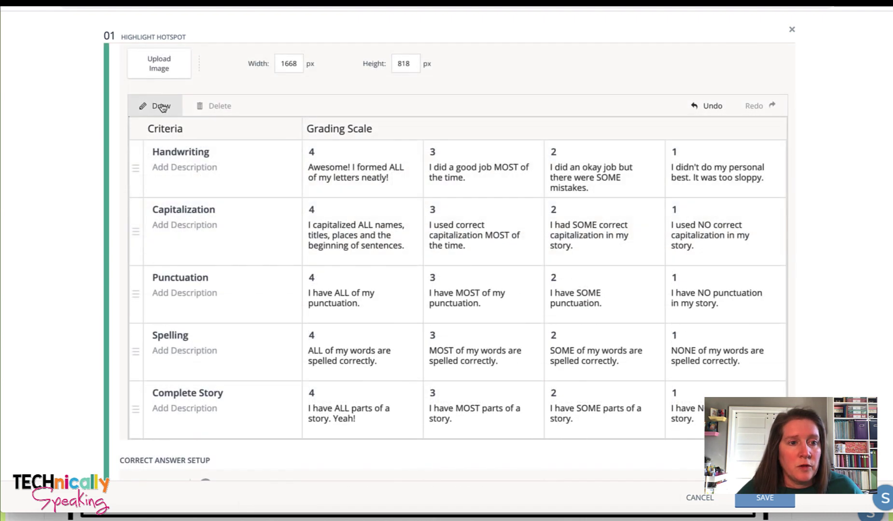
{"action": "left_click", "coordinate": [161, 107]}
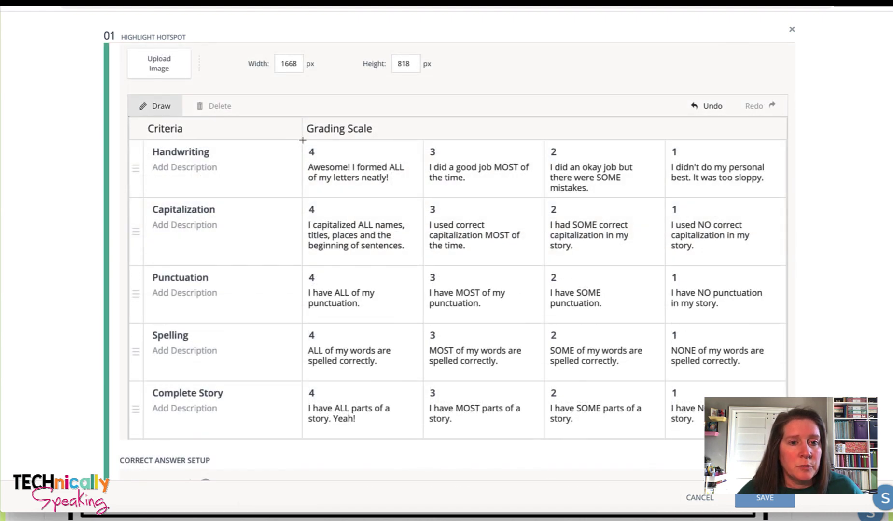
{"action": "left_click", "coordinate": [303, 140]}
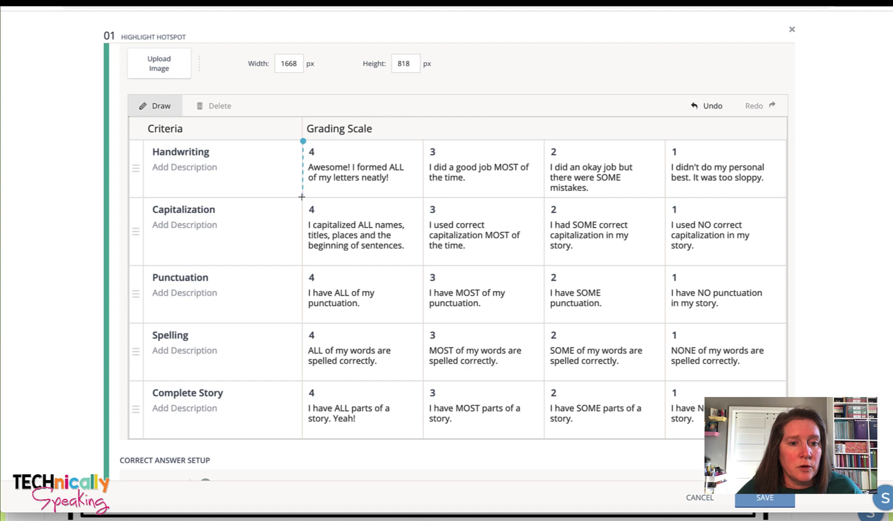
{"action": "left_click", "coordinate": [303, 198]}
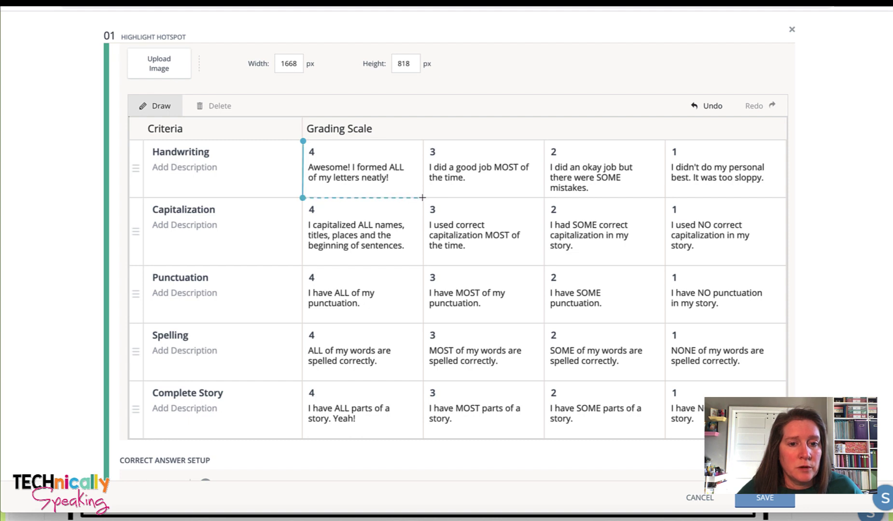
{"action": "left_click", "coordinate": [422, 141]}
{"action": "left_click", "coordinate": [302, 141]}
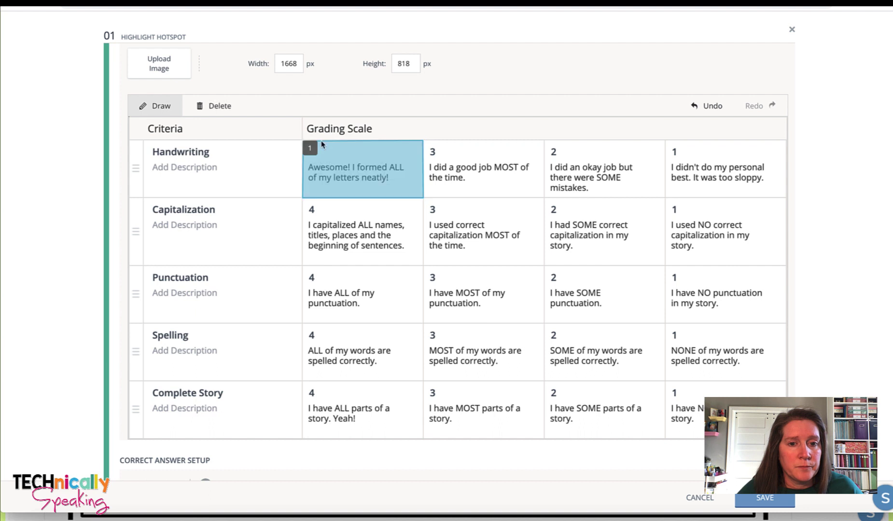
Step: Begin outlining a hotspot around the Handwriting grade-3 cell
{"action": "left_click", "coordinate": [425, 141]}
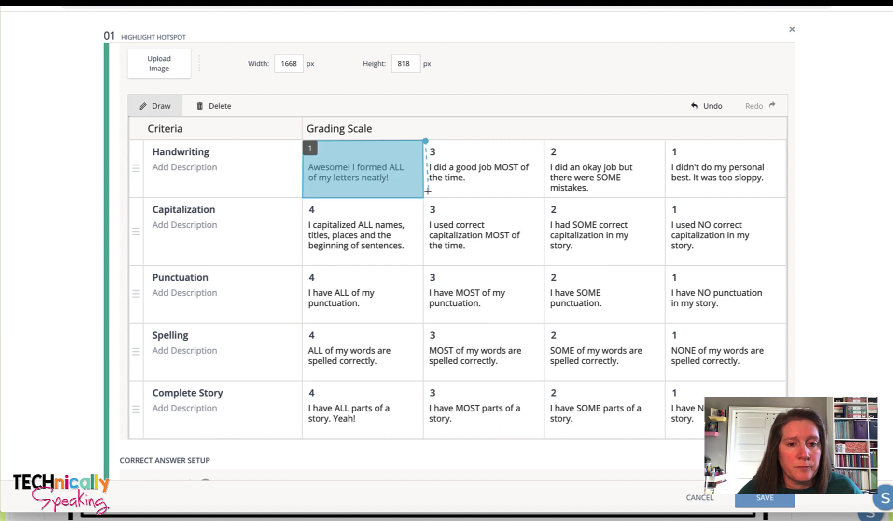
{"action": "left_click", "coordinate": [425, 197]}
{"action": "left_click", "coordinate": [544, 142]}
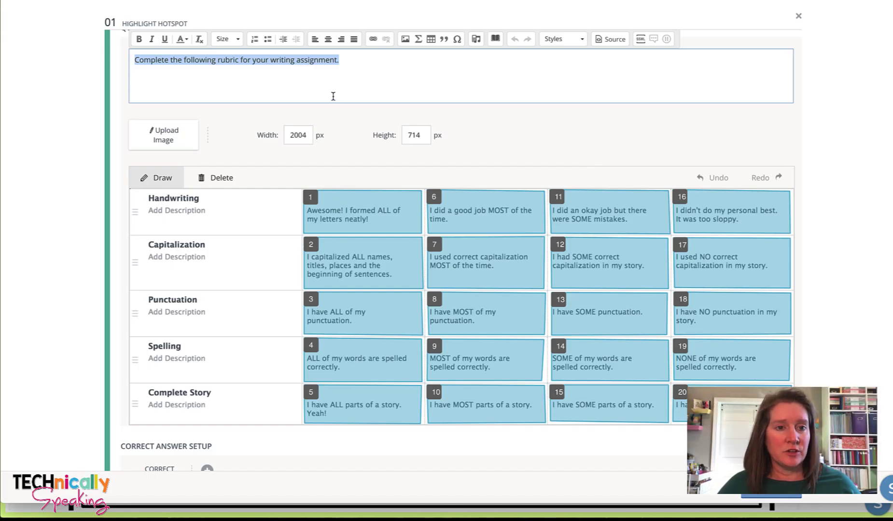
Step: Mark the level-4 and level-3 cells of all five criteria as correct answers
{"action": "left_click", "coordinate": [182, 60]}
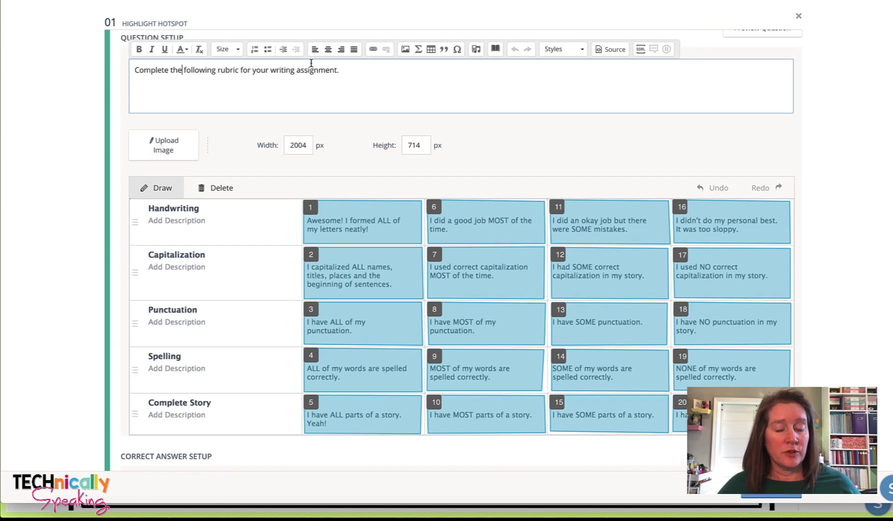
{"action": "scroll", "coordinate": [311, 63], "scroll_direction": "down", "scroll_amount": 3}
{"action": "scroll", "coordinate": [311, 67], "scroll_direction": "down", "scroll_amount": 5}
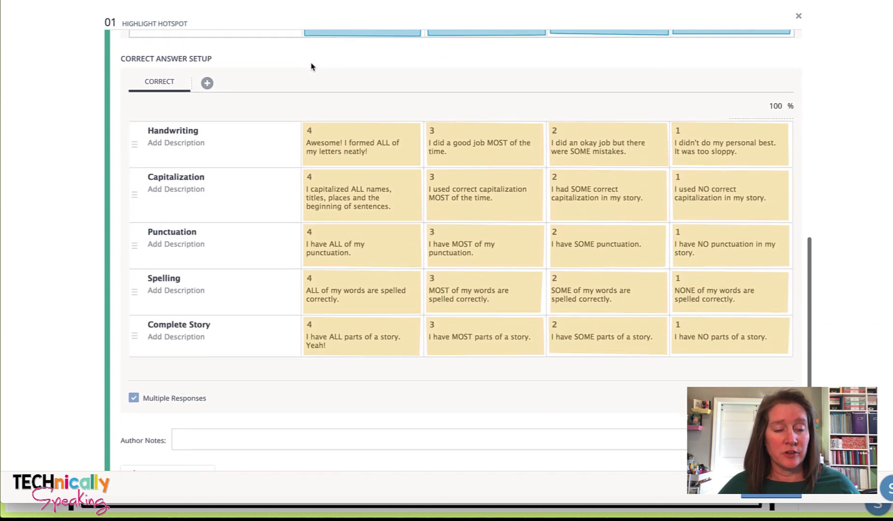
{"action": "left_click", "coordinate": [330, 138]}
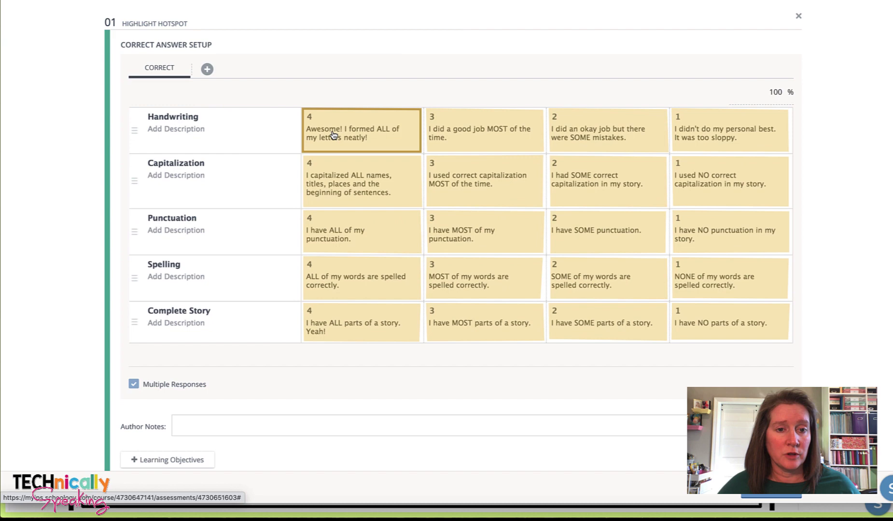
{"action": "left_click", "coordinate": [325, 179]}
{"action": "left_click", "coordinate": [332, 233]}
{"action": "left_click", "coordinate": [324, 282]}
{"action": "left_click", "coordinate": [330, 320]}
{"action": "left_click", "coordinate": [460, 322]}
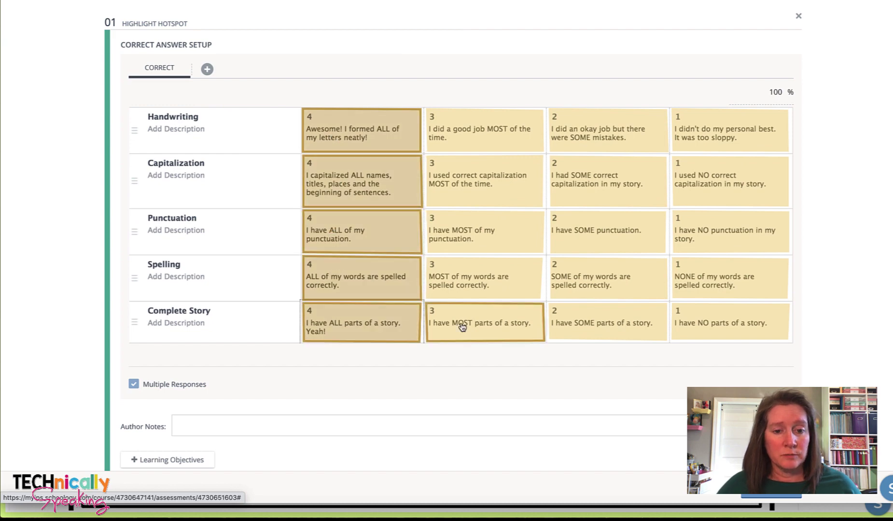
{"action": "left_click", "coordinate": [461, 276]}
{"action": "left_click", "coordinate": [465, 239]}
{"action": "left_click", "coordinate": [465, 189]}
{"action": "left_click", "coordinate": [467, 142]}
Step: Mark the level-2 and level-1 cells of all five criteria as correct answers
{"action": "left_click", "coordinate": [582, 143]}
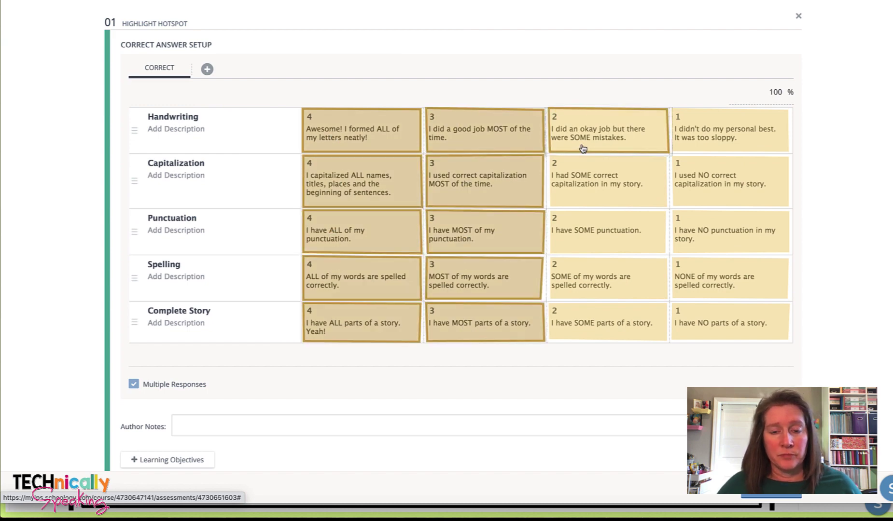
{"action": "left_click", "coordinate": [584, 184]}
{"action": "left_click", "coordinate": [584, 234]}
{"action": "left_click", "coordinate": [586, 282]}
{"action": "left_click", "coordinate": [652, 321]}
{"action": "left_click", "coordinate": [680, 316]}
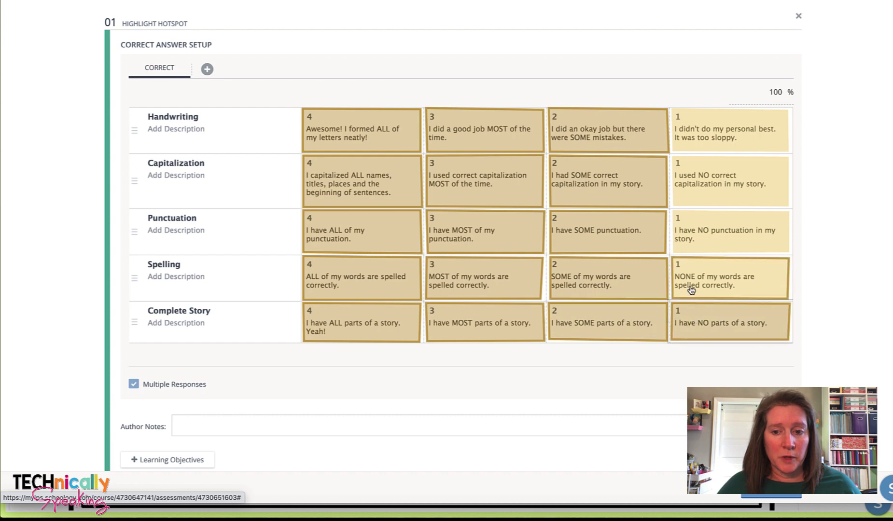
{"action": "left_click", "coordinate": [685, 282]}
{"action": "left_click", "coordinate": [685, 234]}
{"action": "left_click", "coordinate": [692, 186]}
{"action": "left_click", "coordinate": [693, 141]}
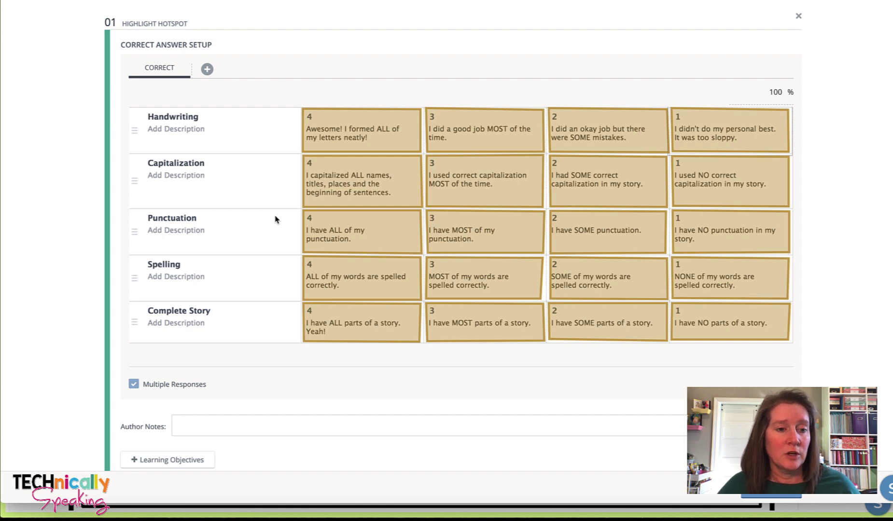
{"action": "scroll", "coordinate": [275, 220], "scroll_direction": "down", "scroll_amount": 1}
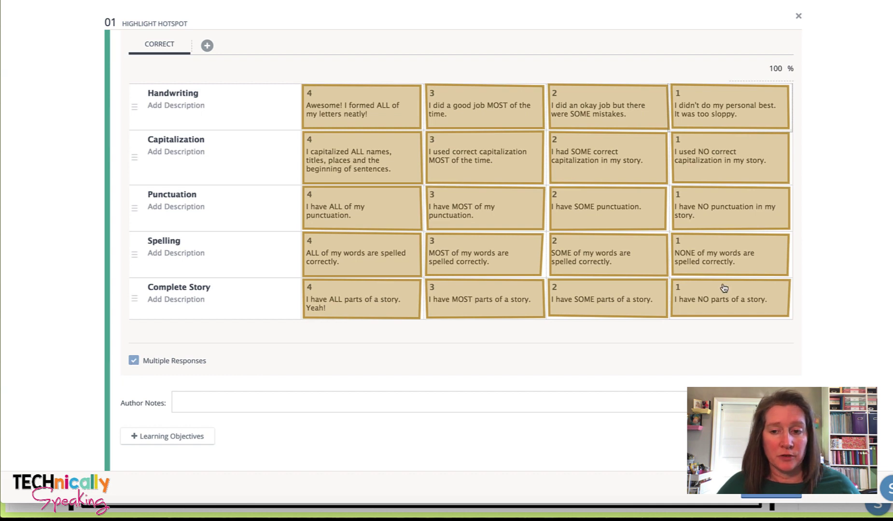
{"action": "scroll", "coordinate": [724, 288], "scroll_direction": "up", "scroll_amount": 10}
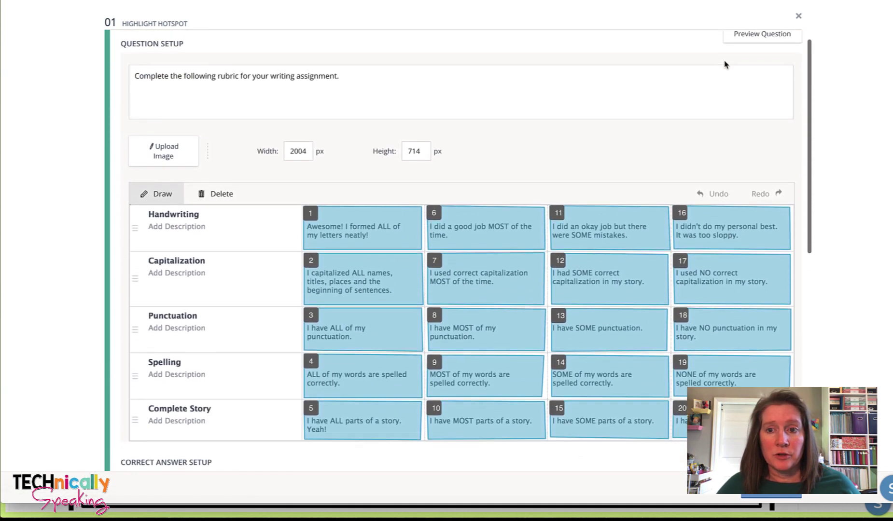
Step: Preview the question and pick levels 4, 3, 4, 4, 3 for Handwriting through Complete Story
{"action": "left_click", "coordinate": [745, 54]}
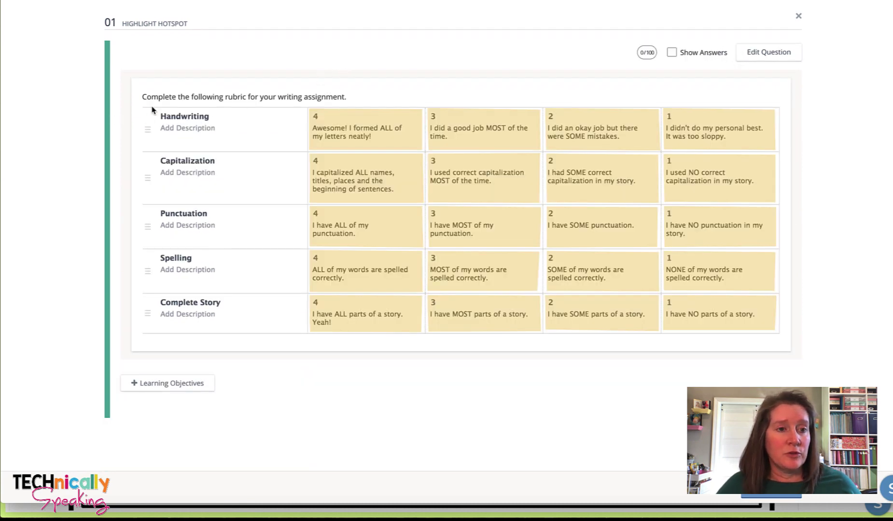
{"action": "left_click", "coordinate": [359, 132]}
{"action": "left_click", "coordinate": [466, 189]}
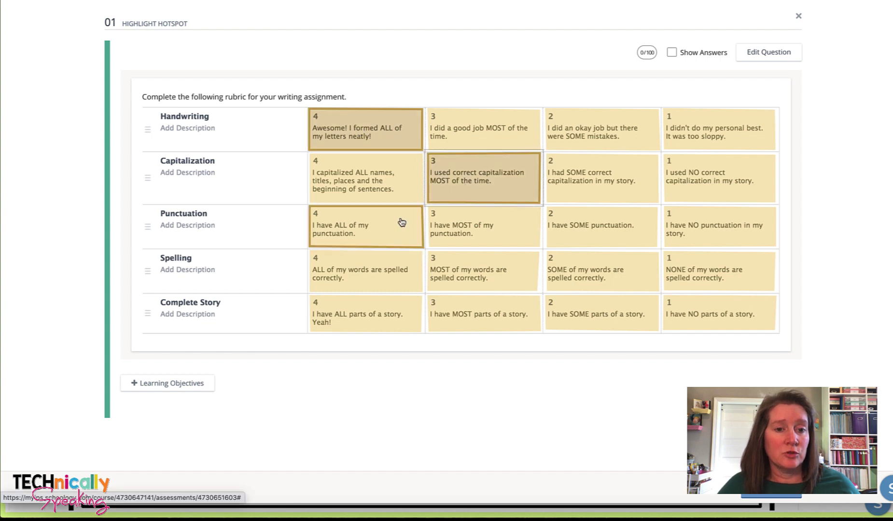
{"action": "left_click", "coordinate": [385, 233]}
{"action": "left_click", "coordinate": [381, 279]}
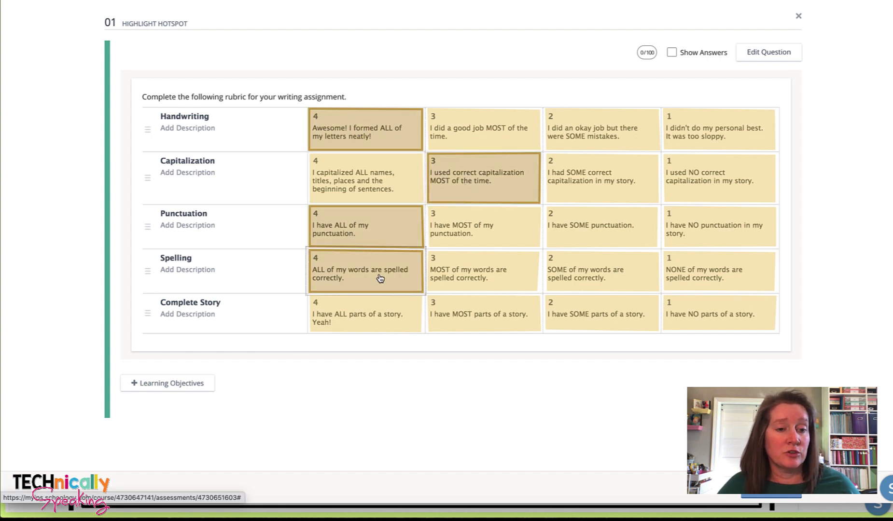
{"action": "left_click", "coordinate": [470, 316]}
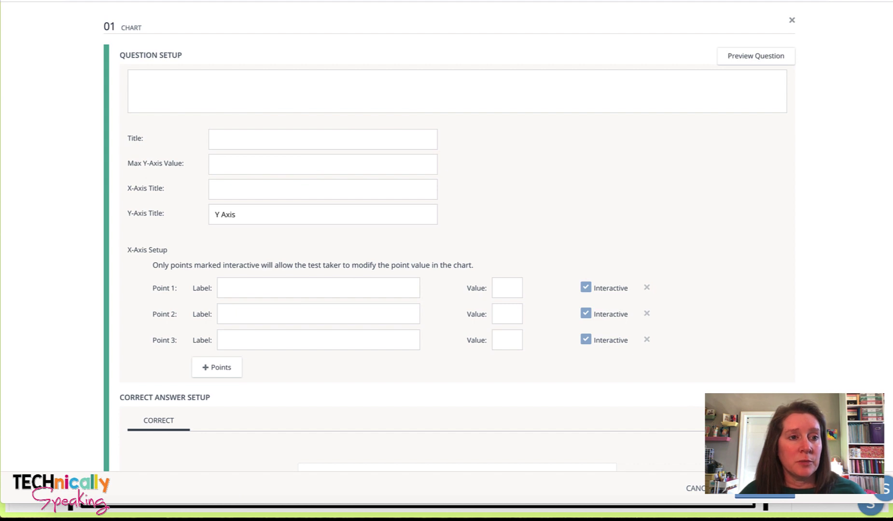
Step: Paste the self-rating prompt, title the chart 'Self Assessment' and set the Y-axis title to 'Score'
{"action": "left_click", "coordinate": [188, 86]}
{"action": "type", "text": "Rate yourself on the following criteria for your writing assignment."}
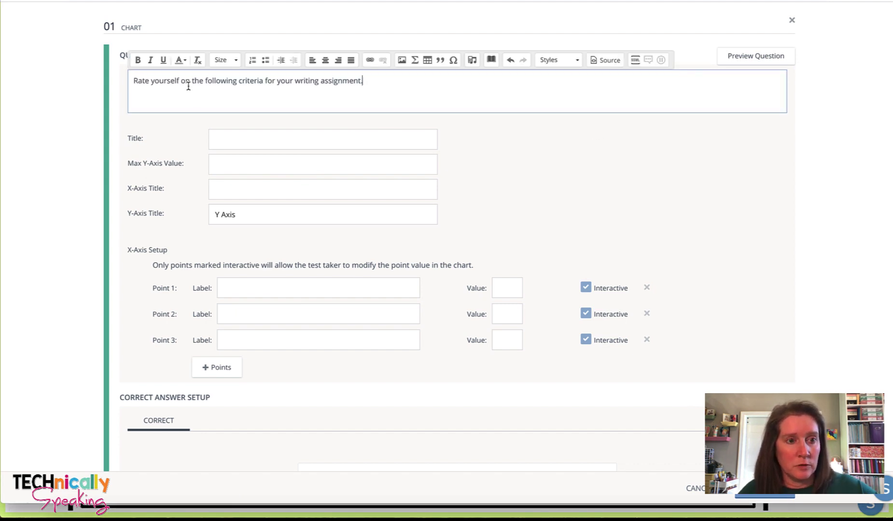
{"action": "left_click", "coordinate": [225, 139]}
{"action": "type", "text": "Se"}
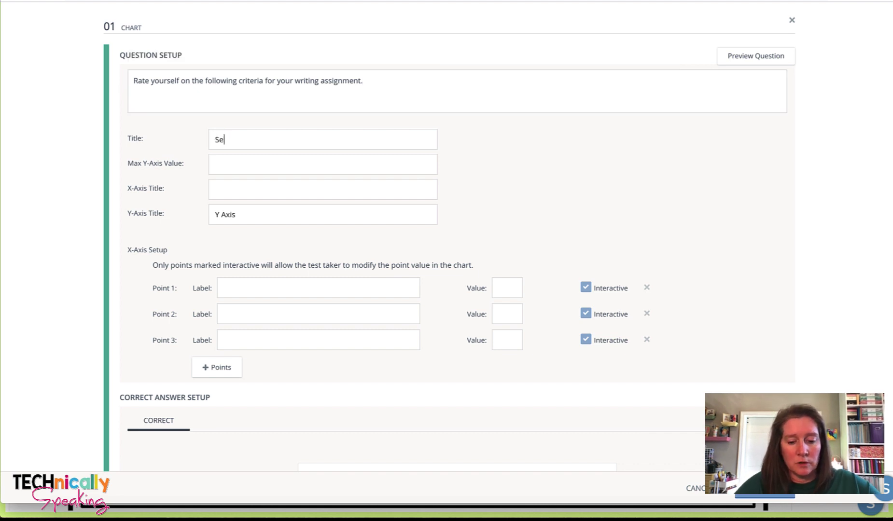
{"action": "type", "text": "lf Asse"}
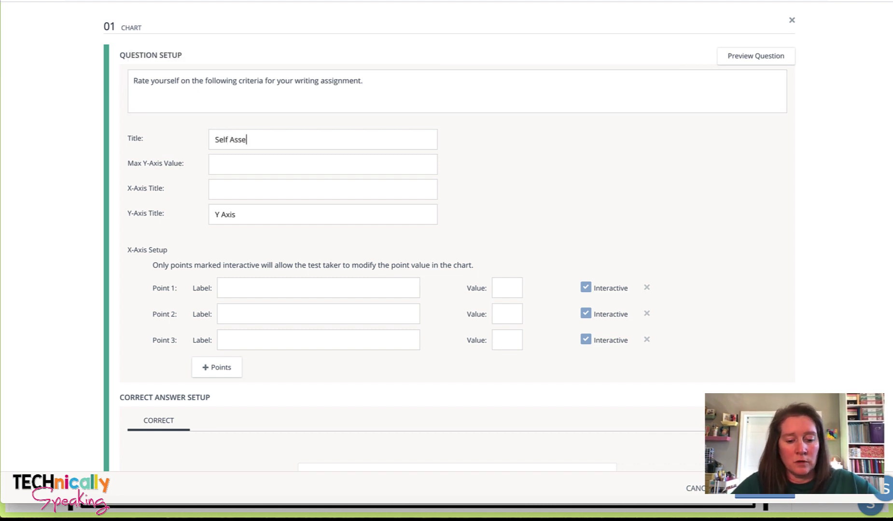
{"action": "type", "text": "ssment"}
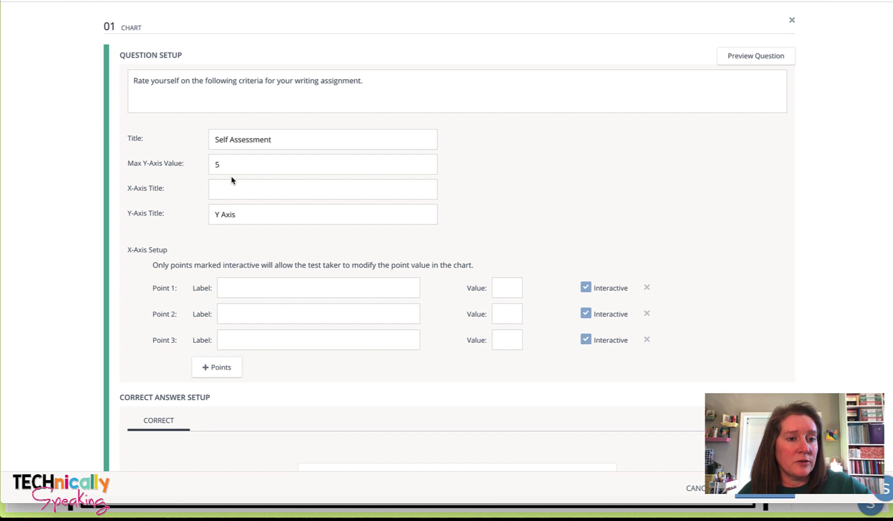
{"action": "left_click", "coordinate": [220, 188]}
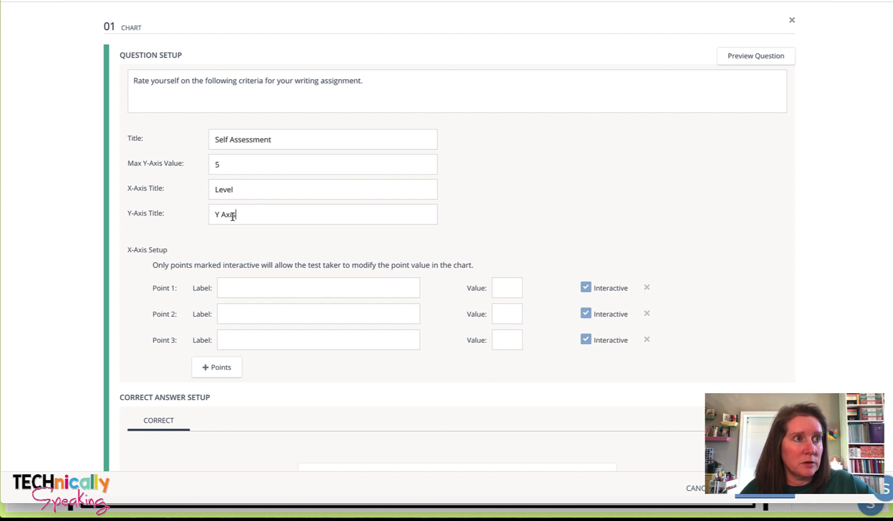
{"action": "left_click_drag", "start_coordinate": [233, 217], "coordinate": [205, 218]}
{"action": "type", "text": "Score"}
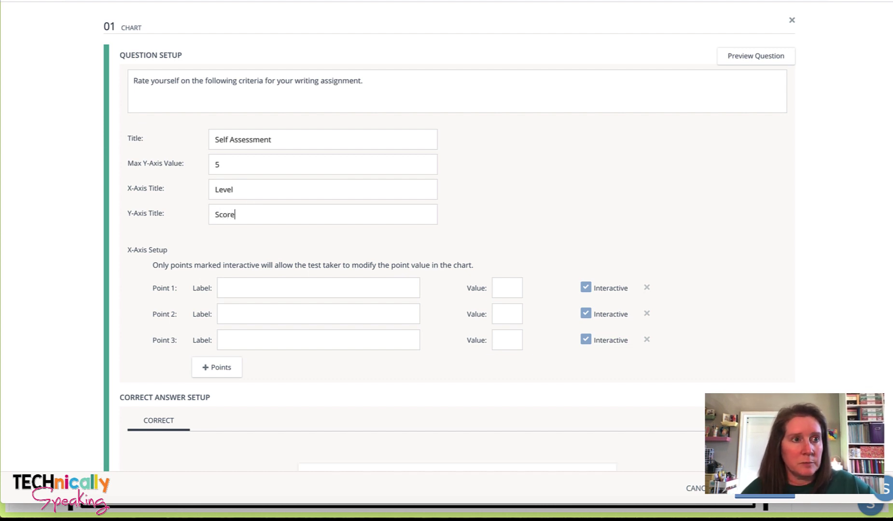
Step: Label the first two chart points Handwriting and Capitalization
{"action": "left_click", "coordinate": [236, 288]}
{"action": "type", "text": "Hand"}
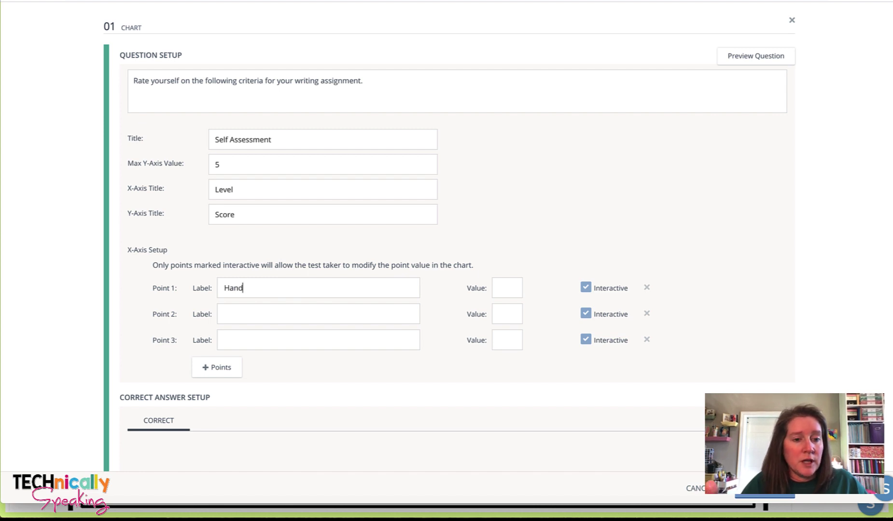
{"action": "type", "text": "iting"}
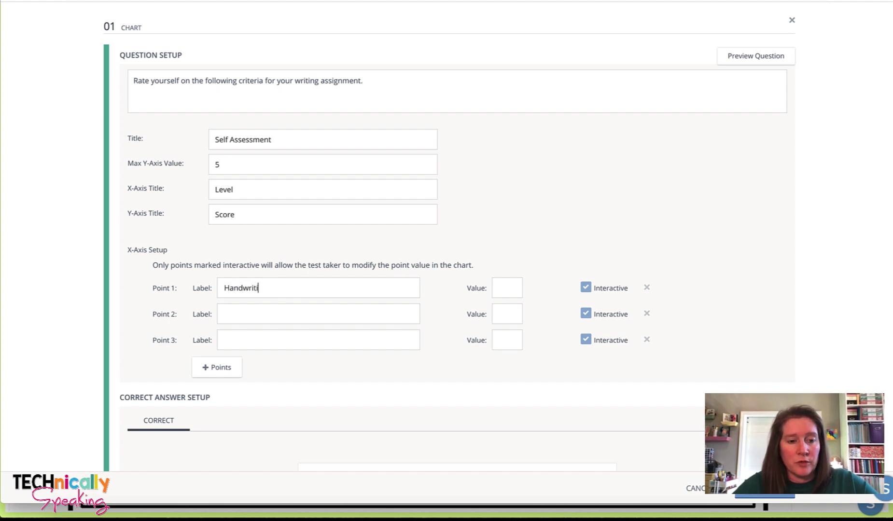
{"action": "left_click", "coordinate": [241, 313]}
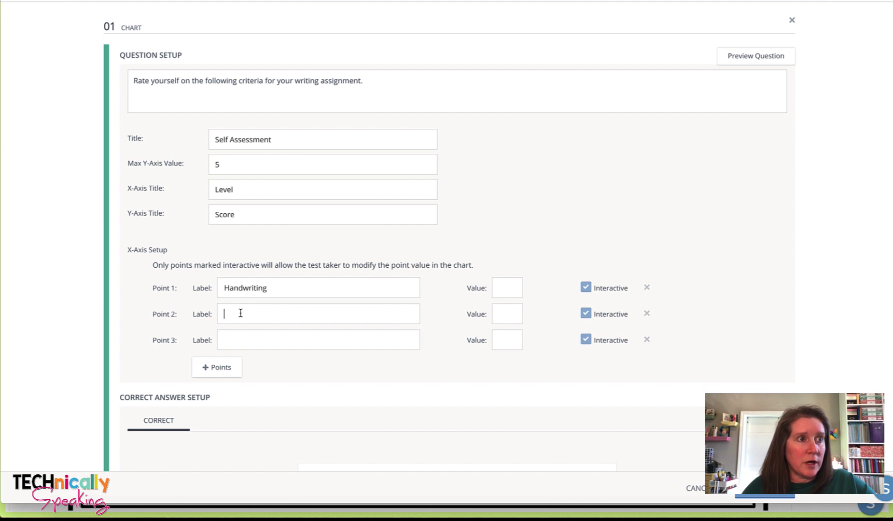
{"action": "type", "text": "Complete Story"}
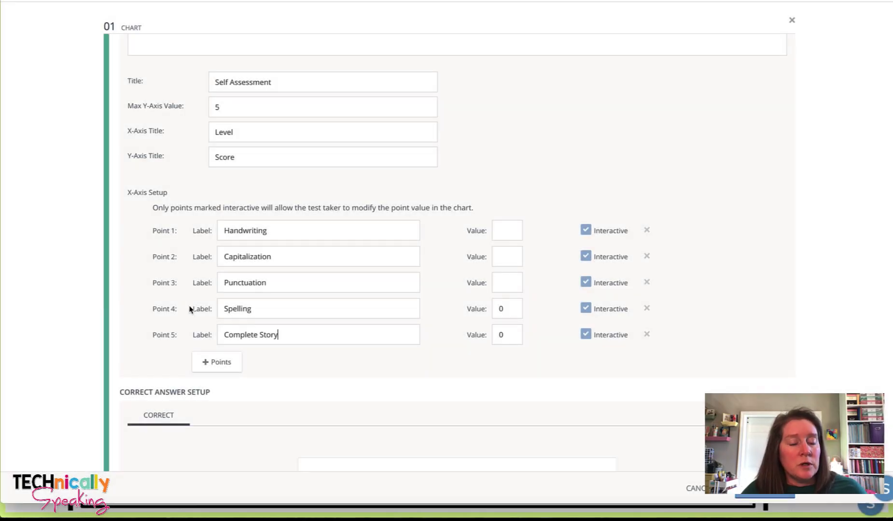
Step: Enter 5 as the value of each chart point and check the chart preview
{"action": "left_click", "coordinate": [511, 231]}
{"action": "type", "text": "5"}
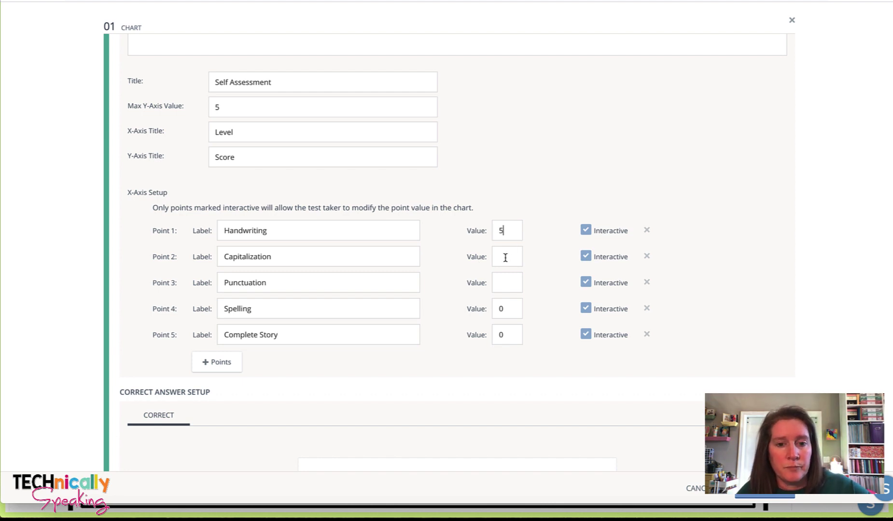
{"action": "left_click", "coordinate": [504, 257]}
{"action": "type", "text": "5"}
{"action": "left_click", "coordinate": [507, 282]}
{"action": "type", "text": "5"}
{"action": "double_click", "coordinate": [501, 308]}
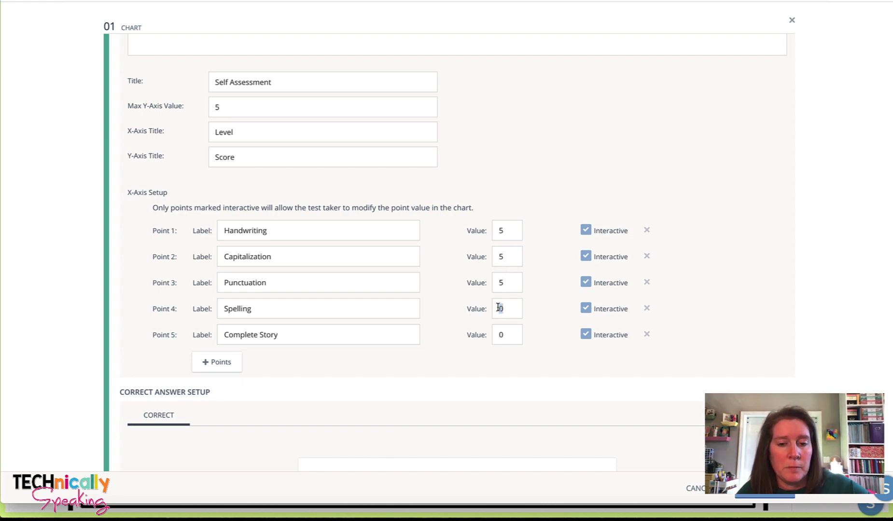
{"action": "type", "text": "5"}
{"action": "double_click", "coordinate": [505, 338]}
{"action": "type", "text": "5"}
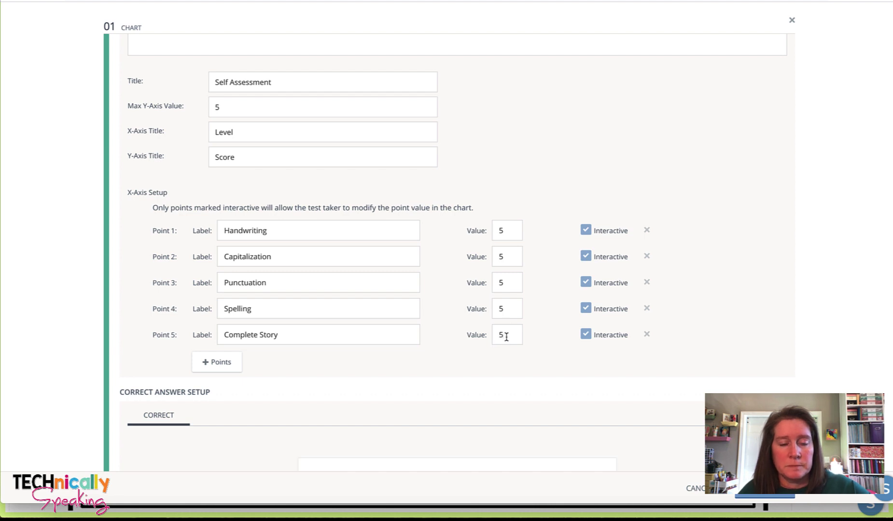
{"action": "scroll", "coordinate": [505, 336], "scroll_direction": "down", "scroll_amount": 1}
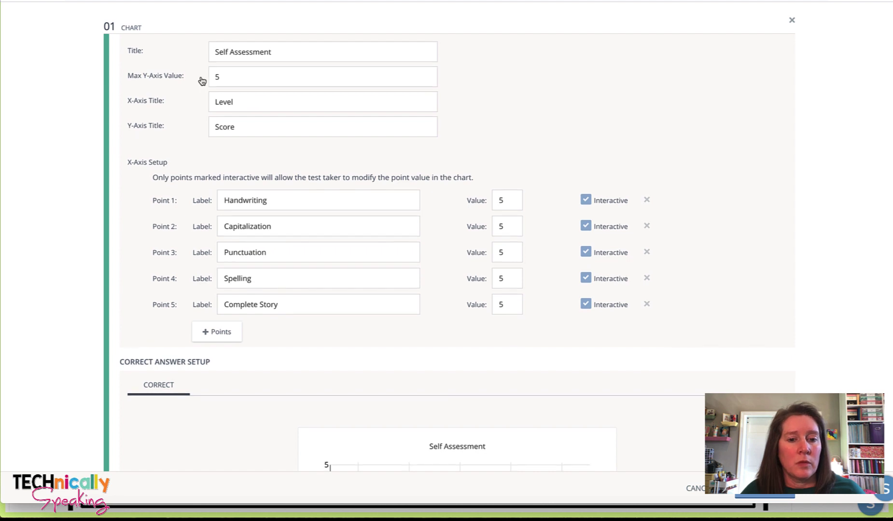
{"action": "scroll", "coordinate": [249, 253], "scroll_direction": "down", "scroll_amount": 8}
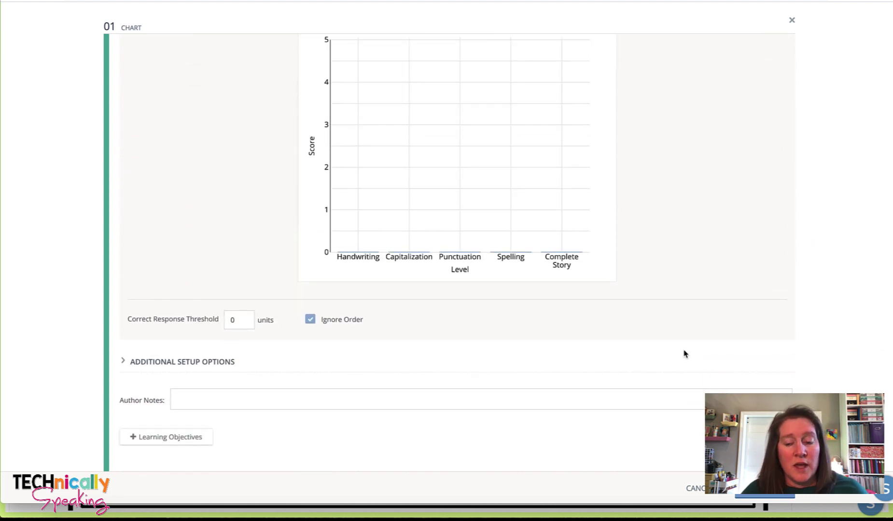
{"action": "scroll", "coordinate": [735, 349], "scroll_direction": "up", "scroll_amount": 10}
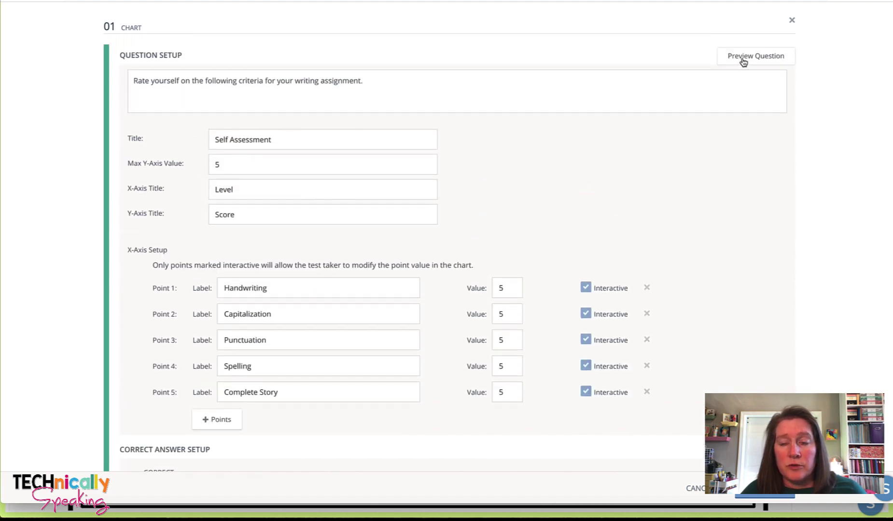
Step: Preview the chart, drag Handwriting to 4 and Capitalization to 3, then save the question
{"action": "left_click", "coordinate": [744, 62]}
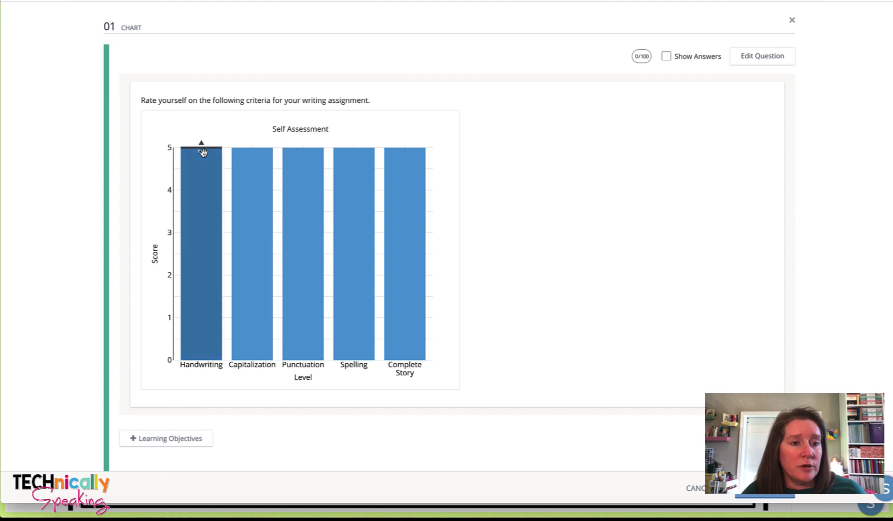
{"action": "left_click_drag", "start_coordinate": [201, 148], "coordinate": [199, 203]}
{"action": "left_click_drag", "start_coordinate": [251, 148], "coordinate": [252, 185]}
{"action": "left_click", "coordinate": [251, 219]}
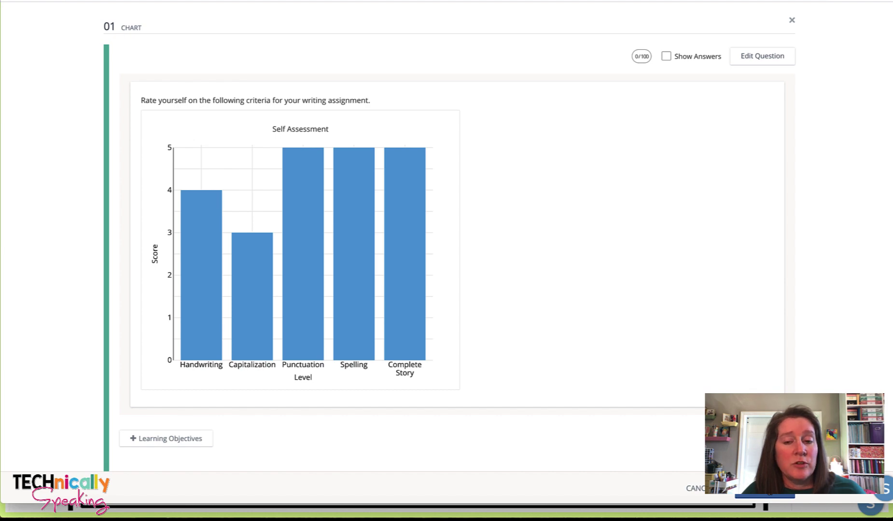
{"action": "left_click", "coordinate": [765, 489]}
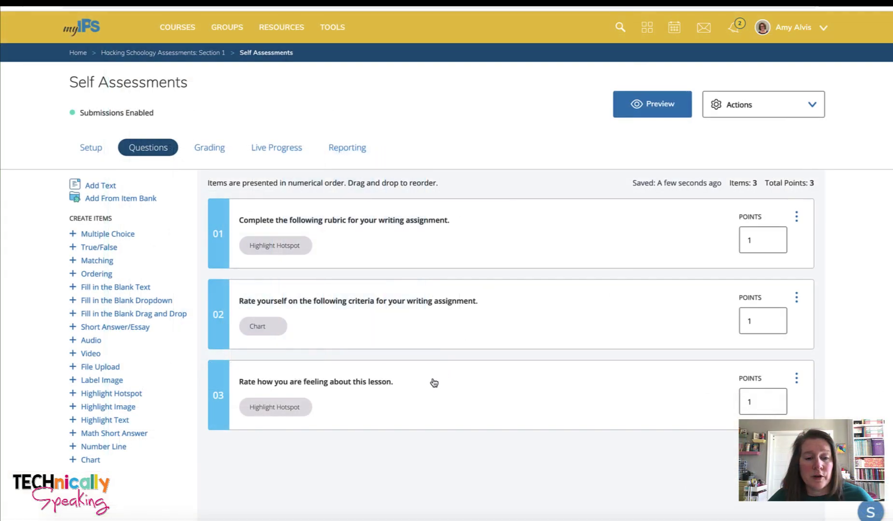
Step: Open question 03 in the hotspot editor and scroll down to its three thumb hotspots
{"action": "left_click", "coordinate": [434, 383]}
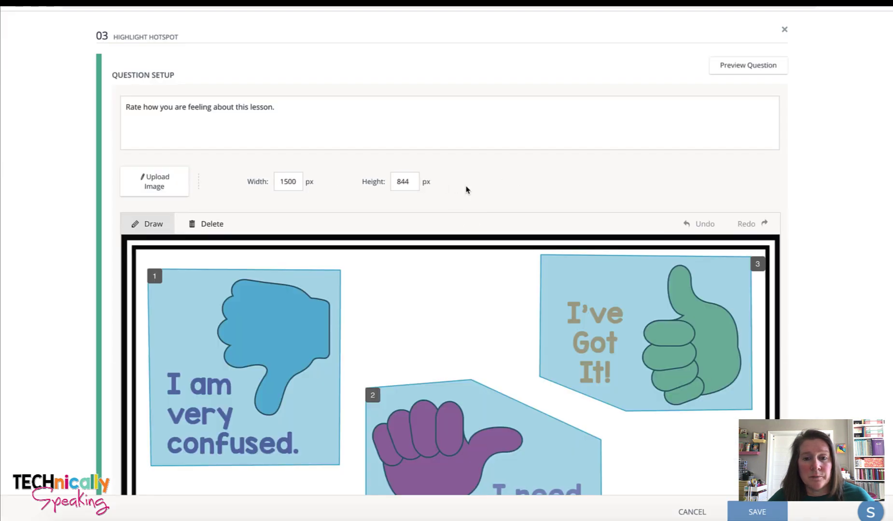
{"action": "scroll", "coordinate": [466, 190], "scroll_direction": "down", "scroll_amount": 3}
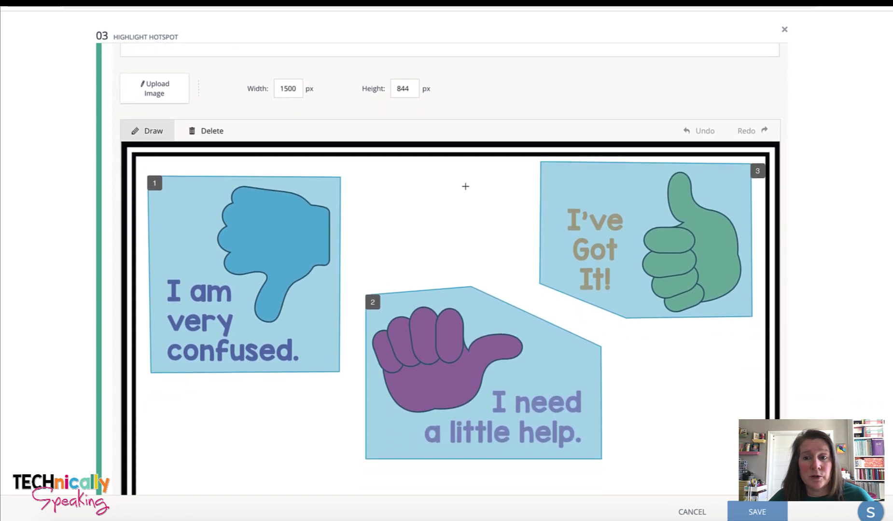
{"action": "scroll", "coordinate": [465, 186], "scroll_direction": "down", "scroll_amount": 1}
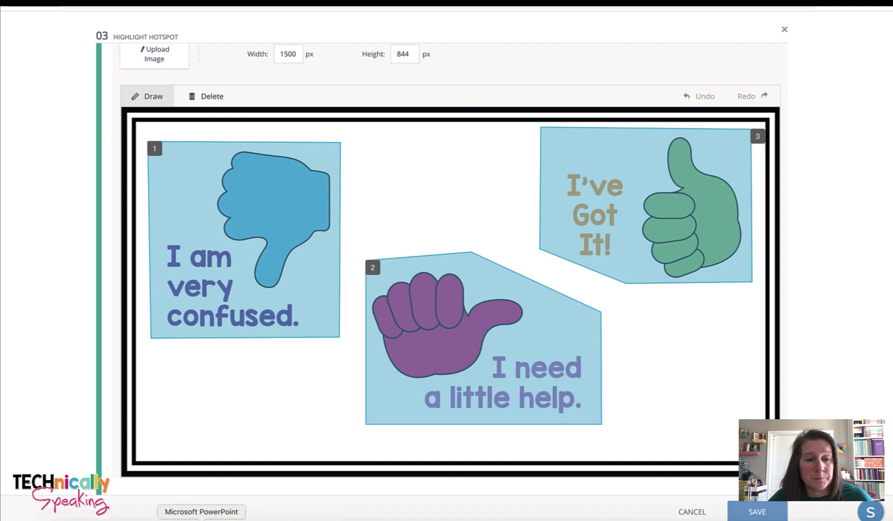
{"action": "left_click", "coordinate": [202, 519]}
{"action": "left_click", "coordinate": [365, 181]}
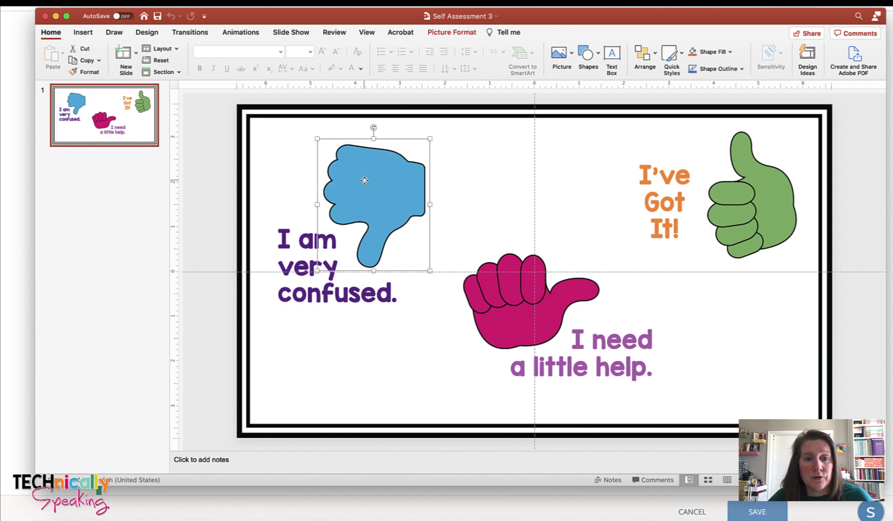
{"action": "left_click", "coordinate": [304, 243]}
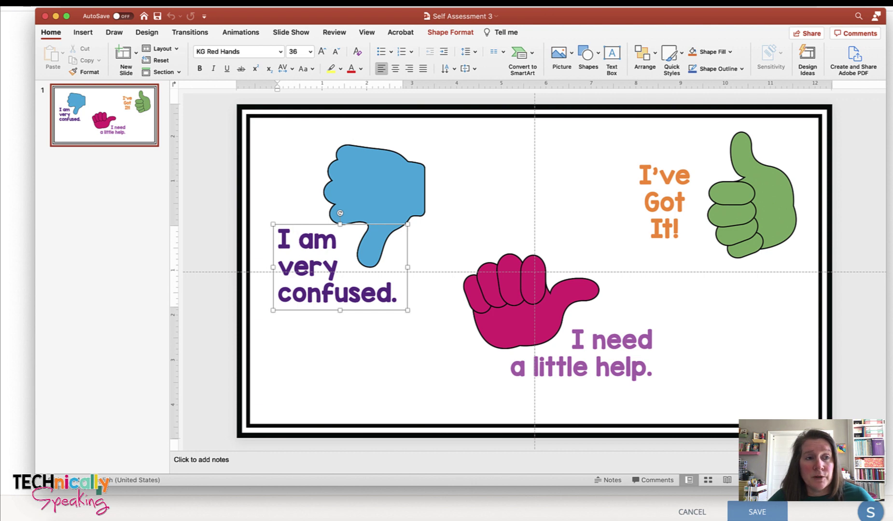
{"action": "left_click", "coordinate": [92, 0]}
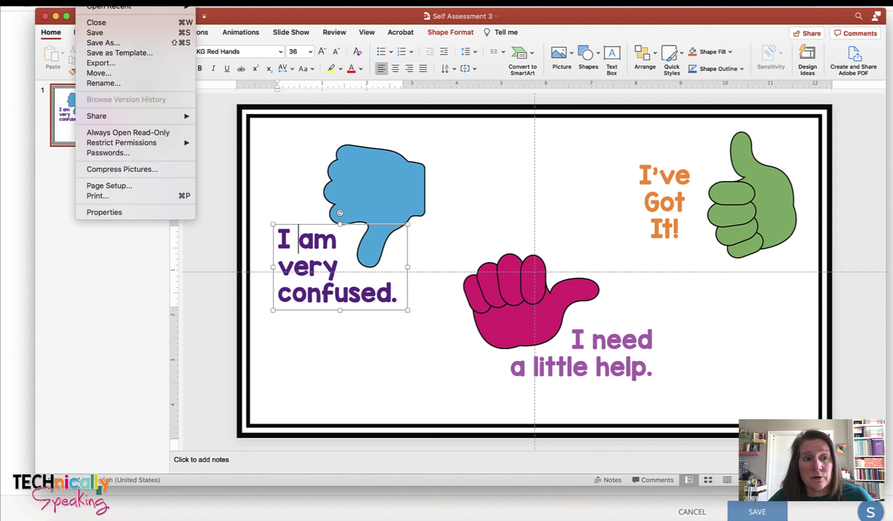
{"action": "left_click", "coordinate": [99, 62]}
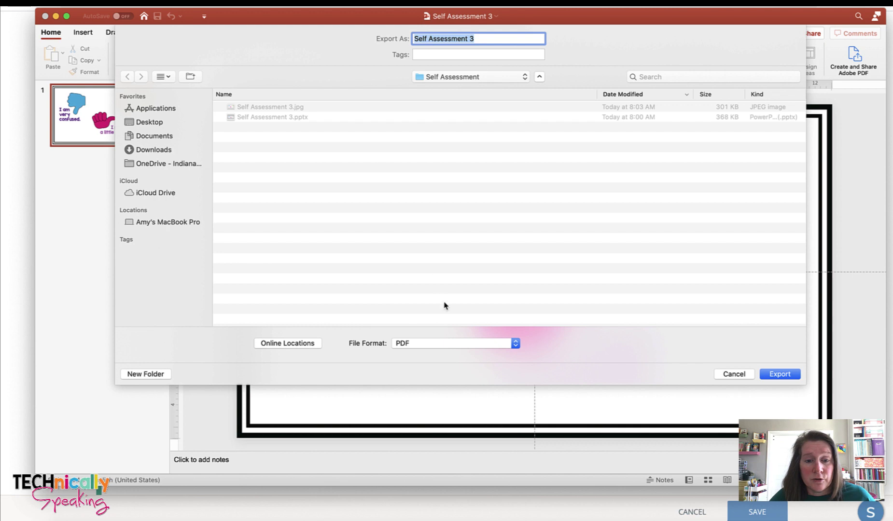
{"action": "left_click", "coordinate": [415, 343]}
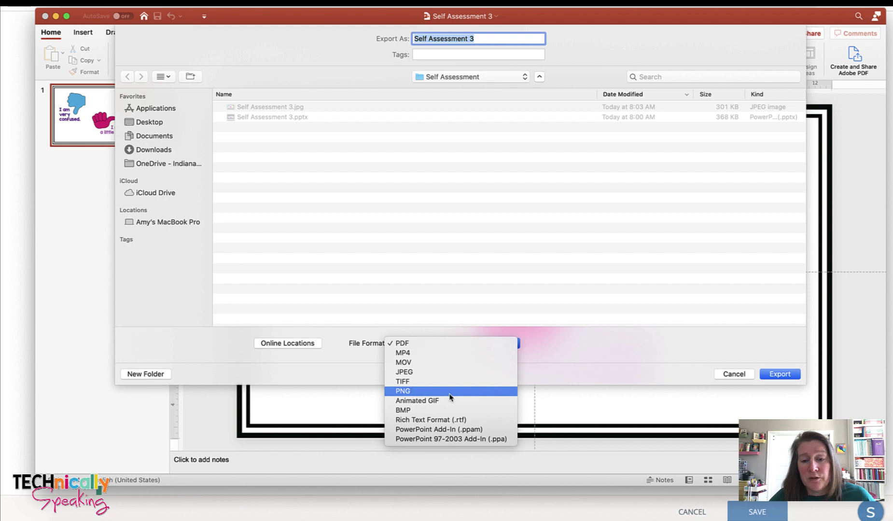
{"action": "left_click", "coordinate": [735, 374]}
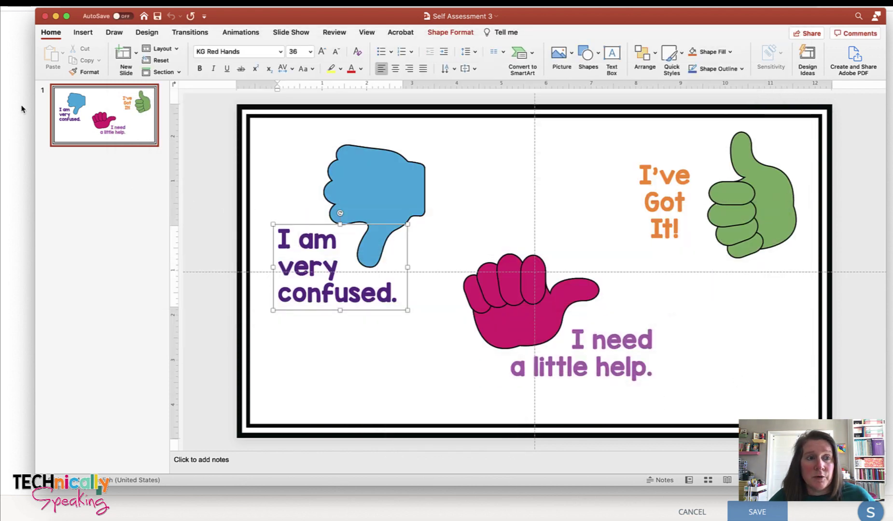
Step: Preview the thumbs hotspot question, confirm 'I am very confused' scores 100/100, and save it
{"action": "left_click", "coordinate": [45, 16]}
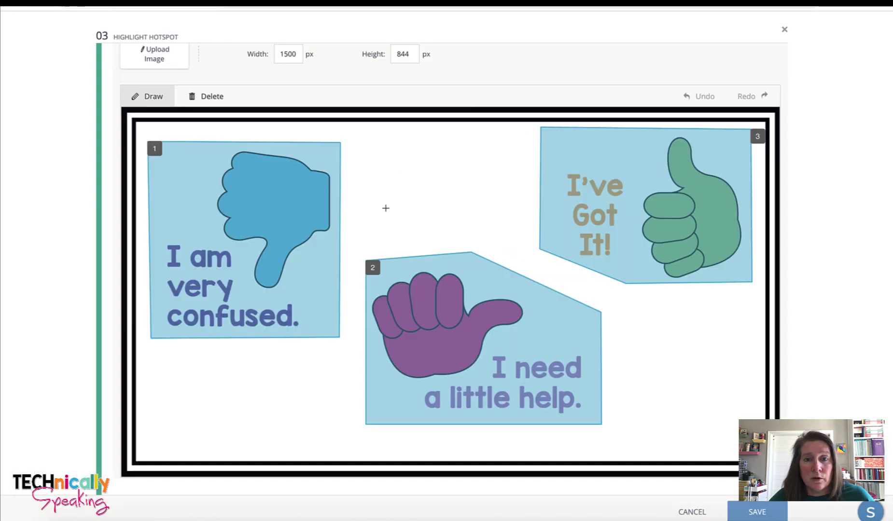
{"action": "scroll", "coordinate": [439, 269], "scroll_direction": "up", "scroll_amount": 2}
{"action": "scroll", "coordinate": [439, 269], "scroll_direction": "up", "scroll_amount": 1}
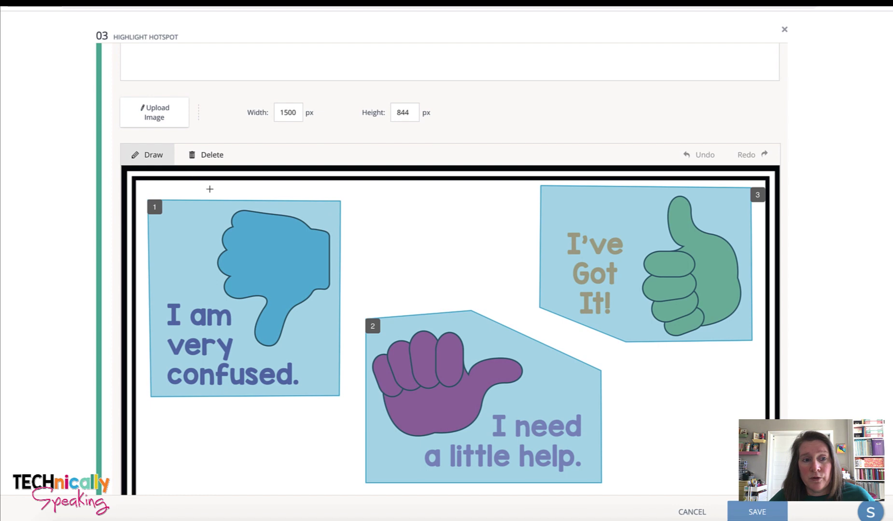
{"action": "scroll", "coordinate": [210, 186], "scroll_direction": "down", "scroll_amount": 1}
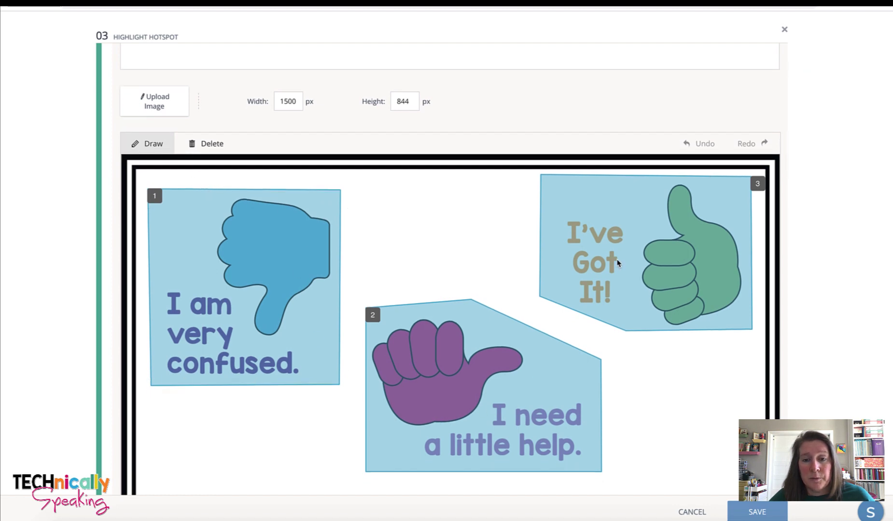
{"action": "scroll", "coordinate": [615, 268], "scroll_direction": "up", "scroll_amount": 4}
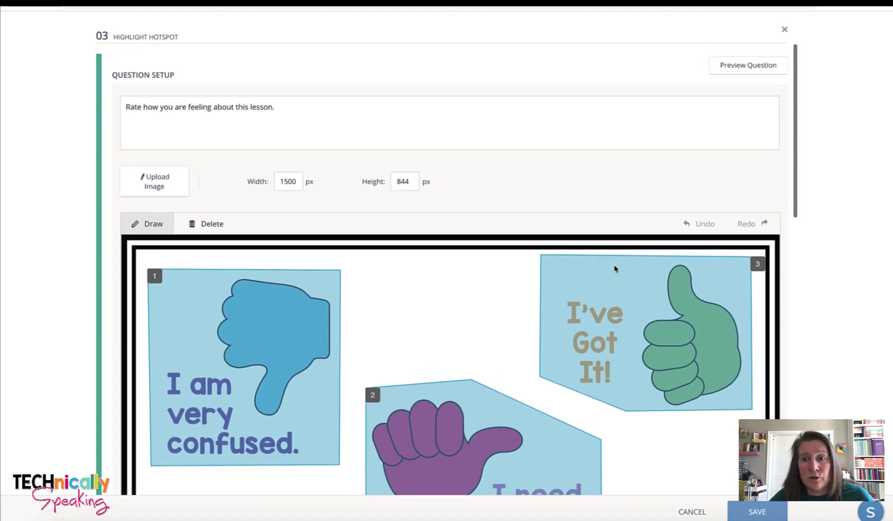
{"action": "left_click", "coordinate": [746, 68]}
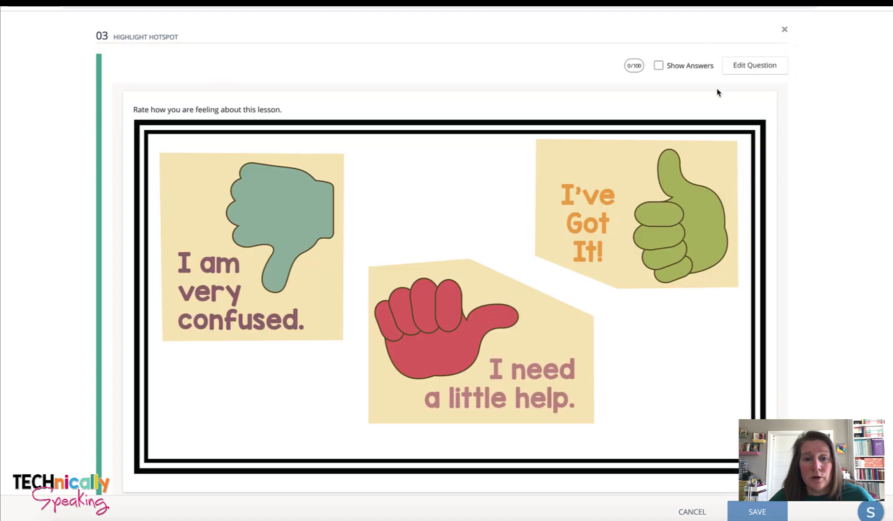
{"action": "left_click", "coordinate": [271, 276]}
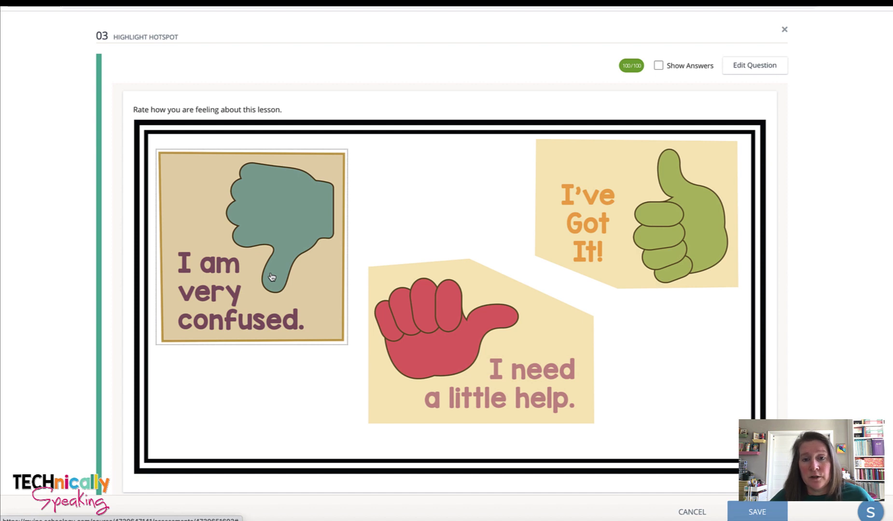
{"action": "left_click", "coordinate": [756, 514]}
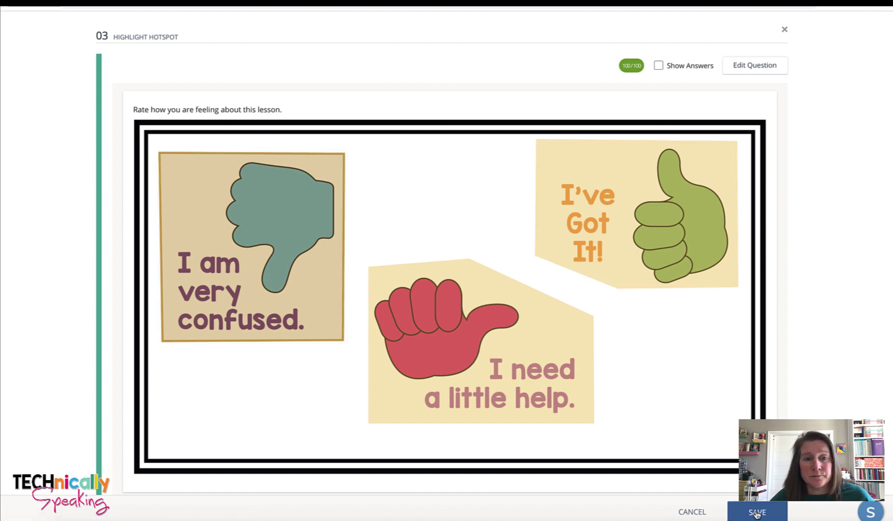